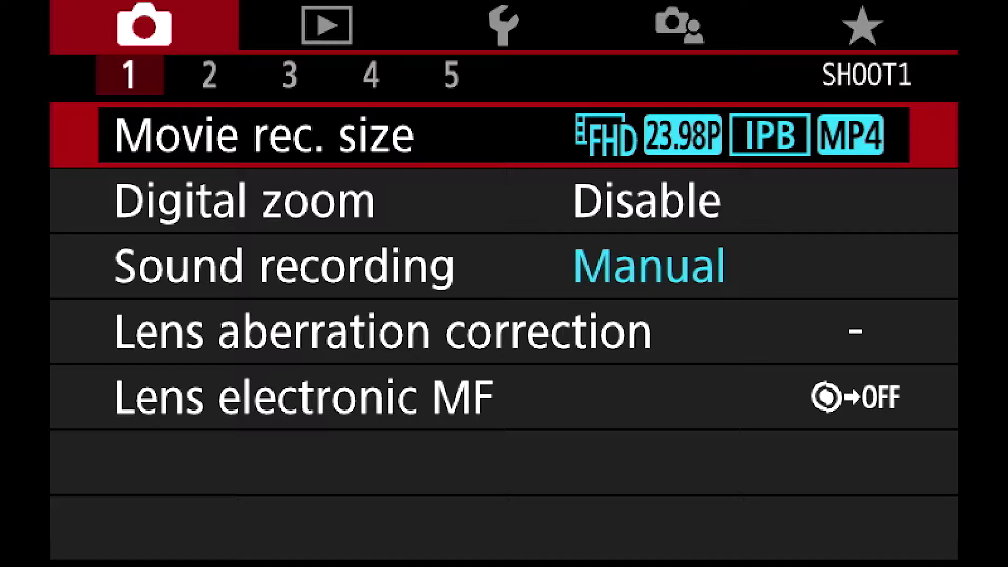
- Review the SHOOT1 movie settings, from the recording size and digital zoom to sound recording and lens electronic MF
{"action": "key", "text": "Down"}
{"action": "key", "text": "Up"}
{"action": "key", "text": "Down"}
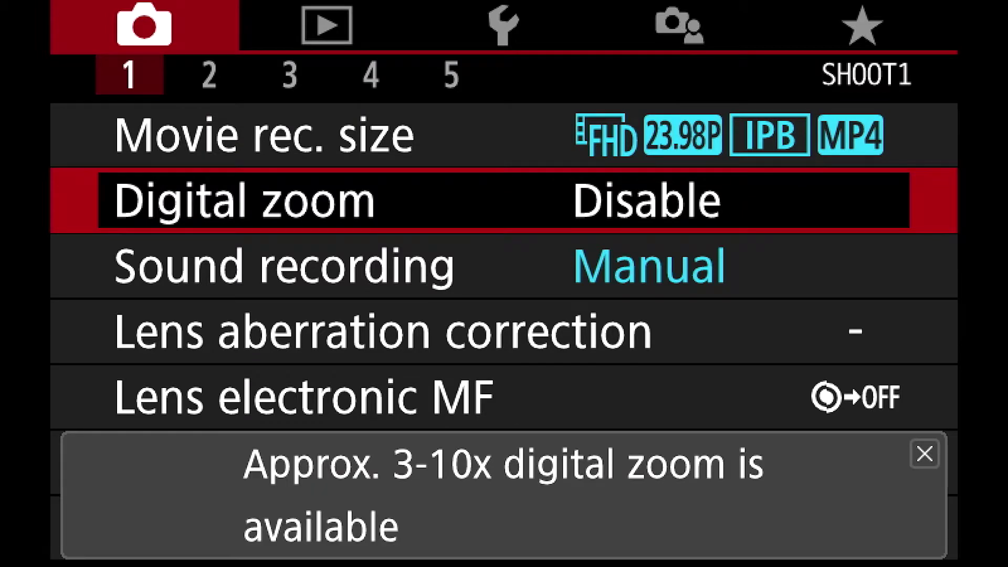
{"action": "key", "text": "Down"}
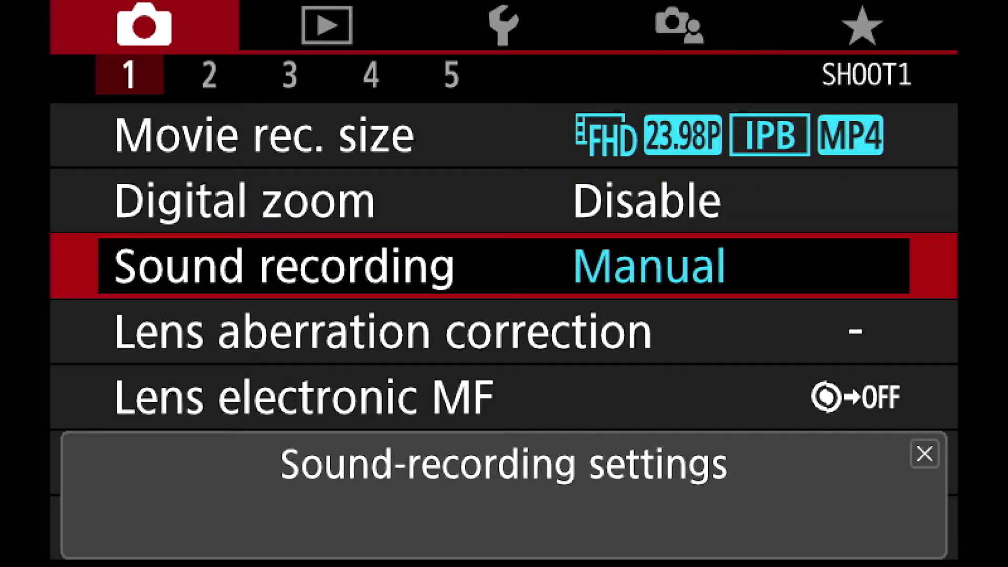
{"action": "key", "text": "Down"}
{"action": "key", "text": "Down"}
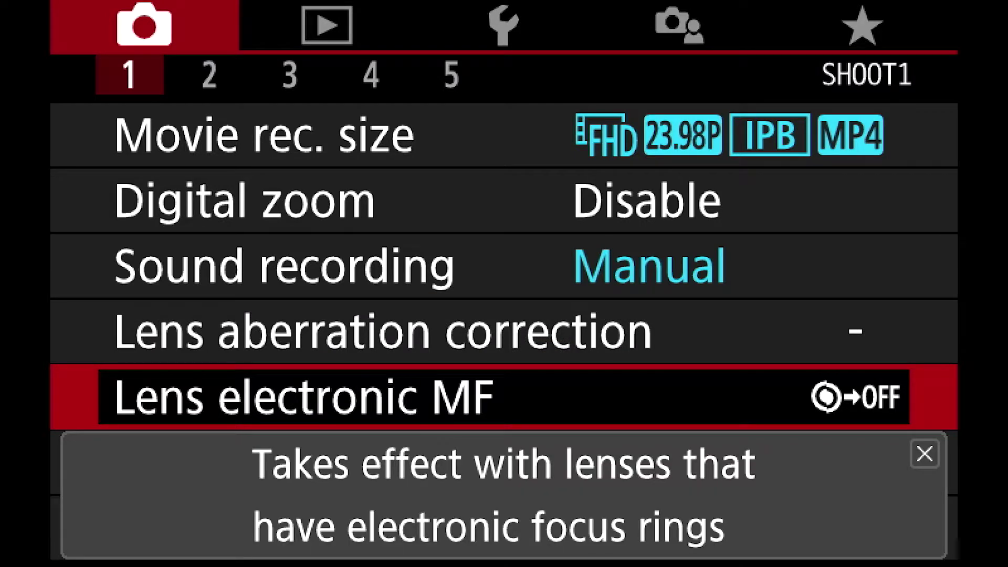
{"action": "key", "text": "Up"}
{"action": "key", "text": "Up"}
{"action": "key", "text": "Up"}
{"action": "key", "text": "Up"}
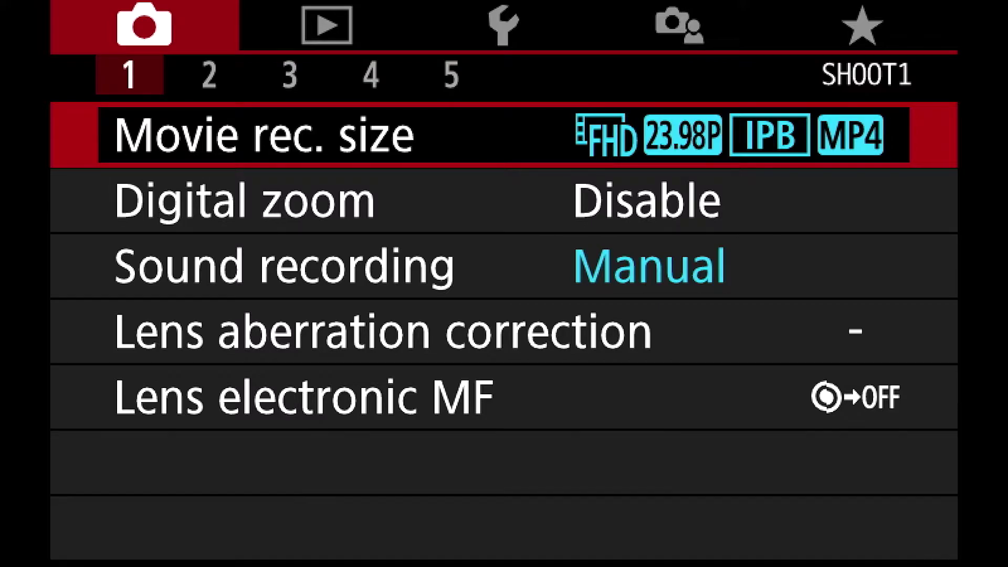
- Open the movie recording size settings and look through the available FHD, HD and VGA resolutions
{"action": "key", "text": "Return"}
{"action": "key", "text": "Up"}
{"action": "key", "text": "Up"}
{"action": "key", "text": "Up"}
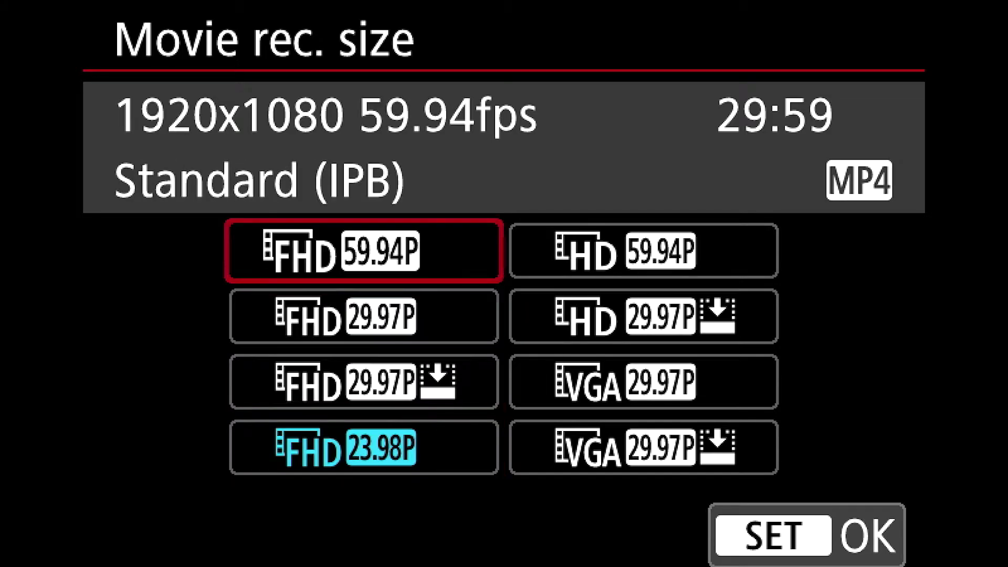
{"action": "key", "text": "Down"}
{"action": "key", "text": "Down"}
{"action": "key", "text": "Down"}
{"action": "key", "text": "Down"}
{"action": "key", "text": "Down"}
{"action": "key", "text": "Down"}
{"action": "key", "text": "Down"}
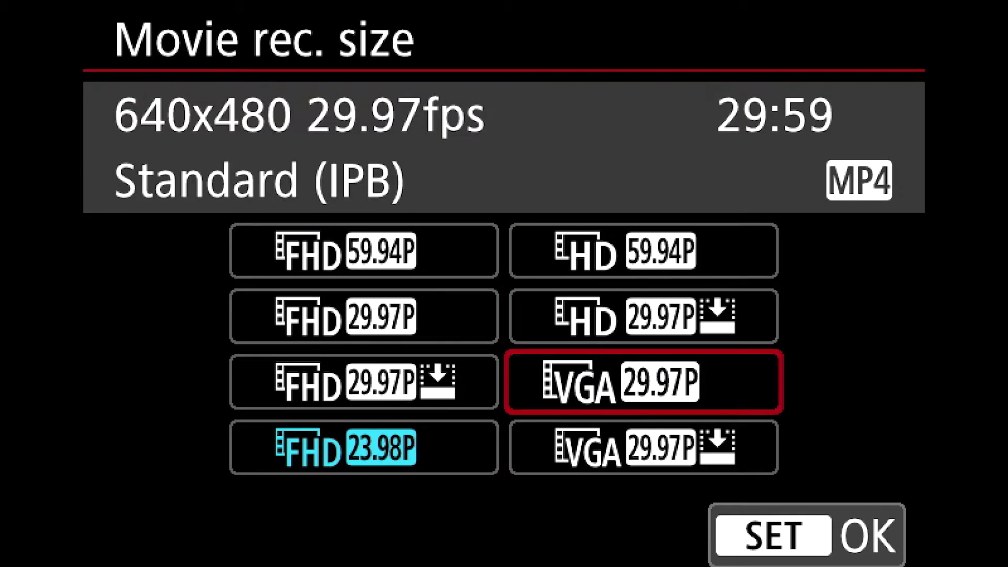
{"action": "key", "text": "Up"}
{"action": "key", "text": "Up"}
{"action": "key", "text": "Up"}
- Compare the 59.94P, 29.97P and 23.98P frame rate options across the movie recording sizes
{"action": "key", "text": "Up"}
{"action": "key", "text": "Up"}
{"action": "key", "text": "Up"}
{"action": "key", "text": "Up"}
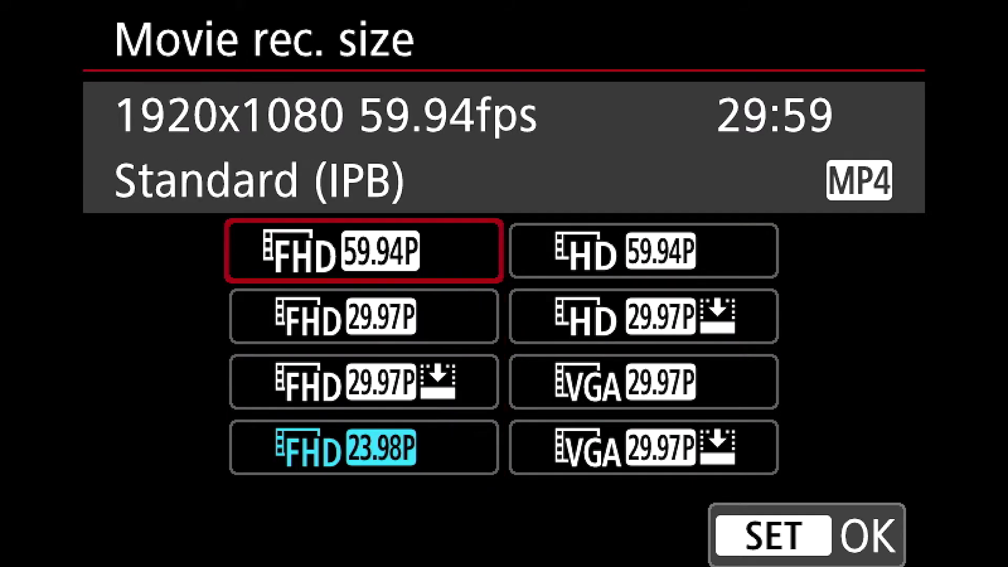
{"action": "key", "text": "Down"}
{"action": "key", "text": "Down"}
{"action": "key", "text": "Up"}
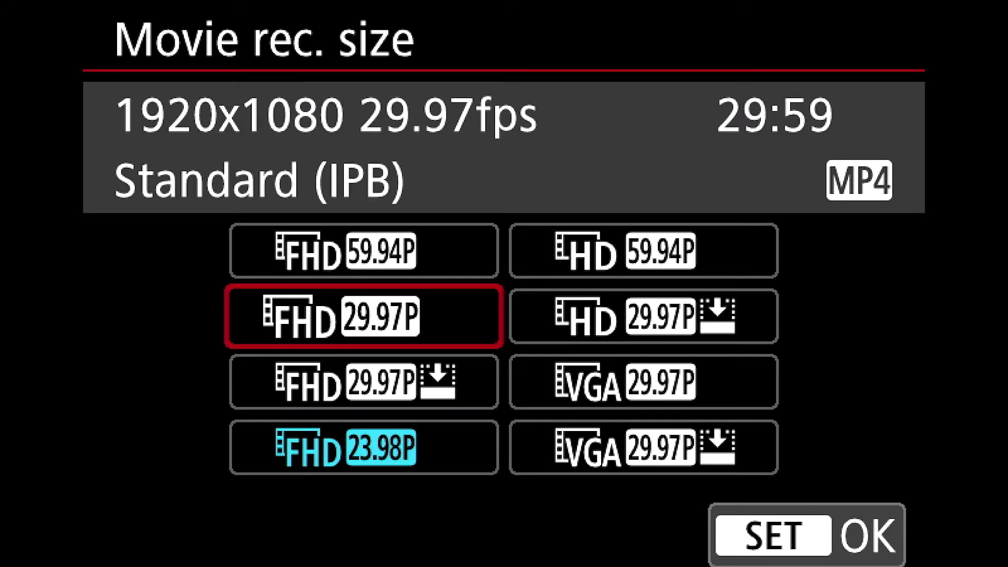
{"action": "key", "text": "Up"}
{"action": "key", "text": "Down"}
{"action": "key", "text": "Down"}
{"action": "key", "text": "Down"}
{"action": "key", "text": "Down"}
{"action": "key", "text": "Down"}
{"action": "key", "text": "Down"}
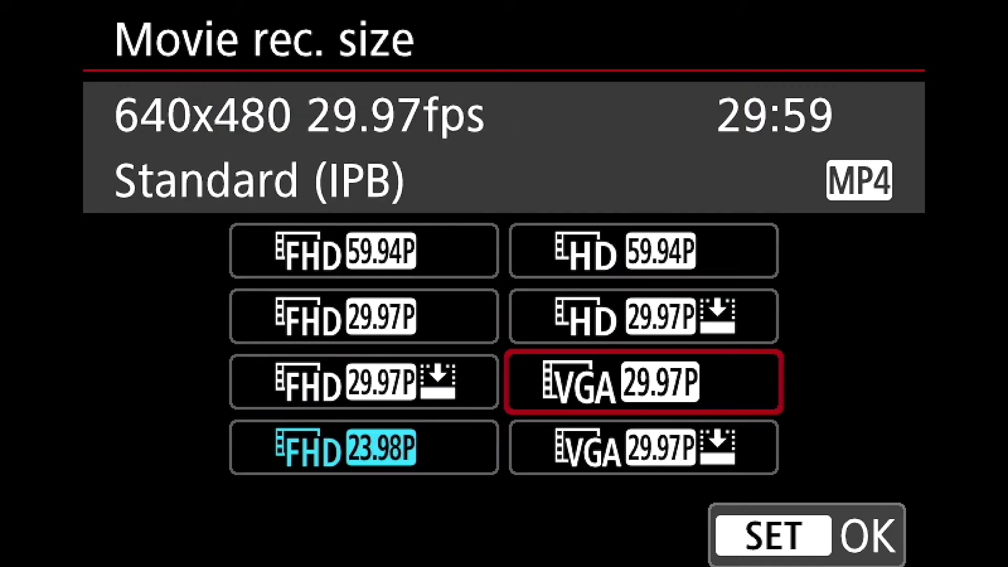
{"action": "key", "text": "Up"}
{"action": "key", "text": "Up"}
{"action": "key", "text": "Up"}
{"action": "key", "text": "Up"}
{"action": "key", "text": "Up"}
{"action": "key", "text": "Up"}
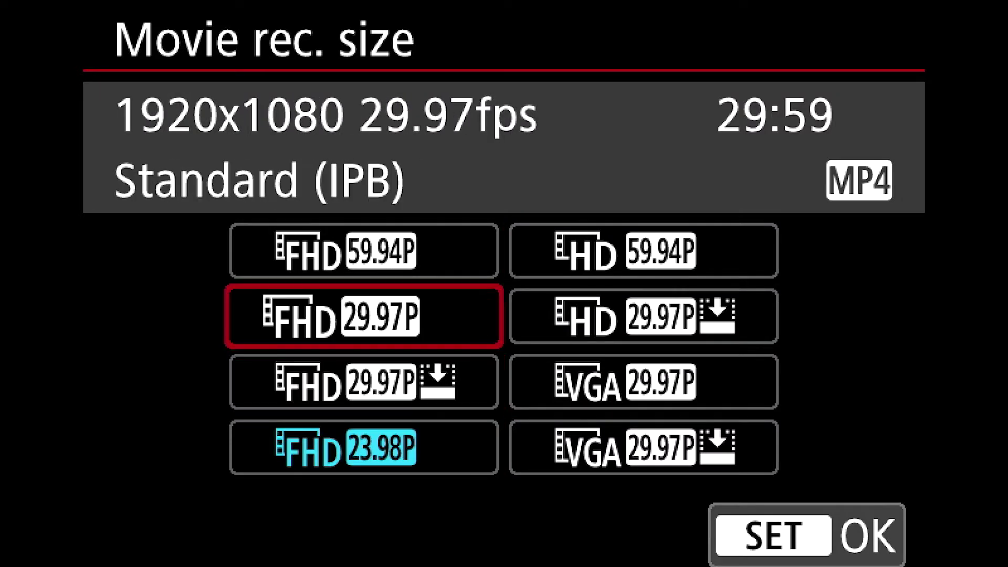
{"action": "key", "text": "Down"}
{"action": "key", "text": "Down"}
{"action": "key", "text": "Down"}
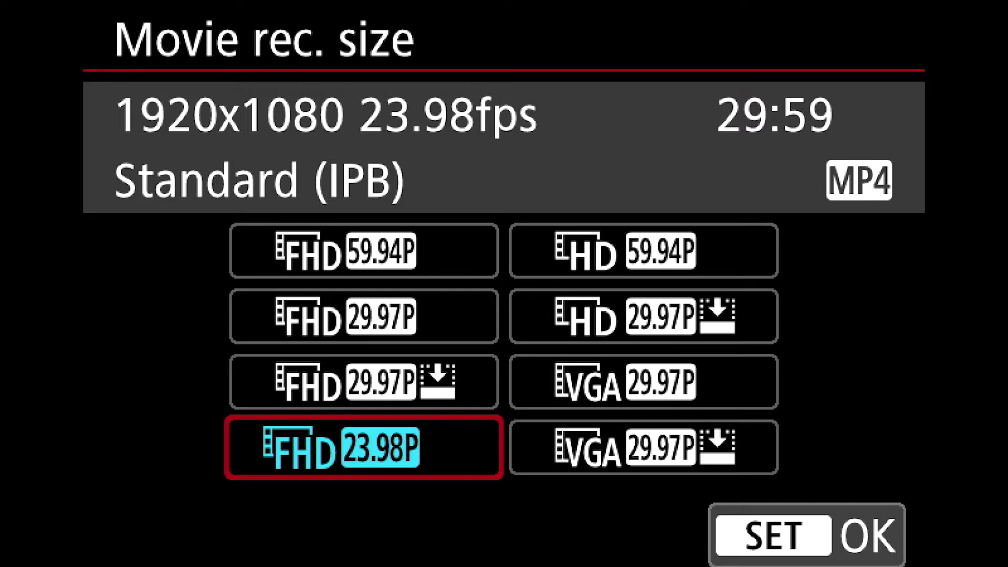
- Examine the details of the FHD 59.94P, FHD 23.98P and light FHD 29.97P recording options
{"action": "key", "text": "Up"}
{"action": "key", "text": "Up"}
{"action": "key", "text": "Up"}
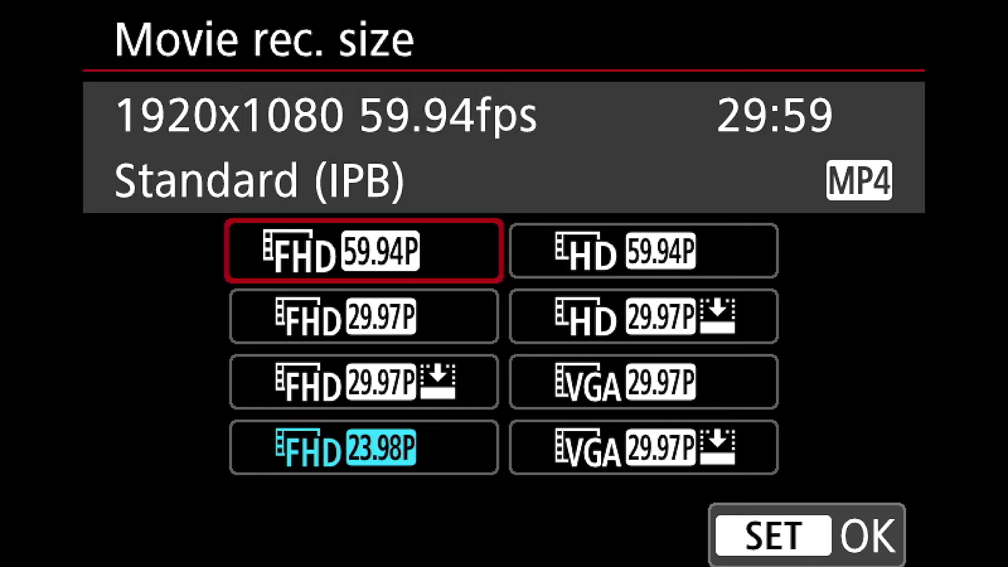
{"action": "key", "text": "Down"}
{"action": "key", "text": "Down"}
{"action": "key", "text": "Down"}
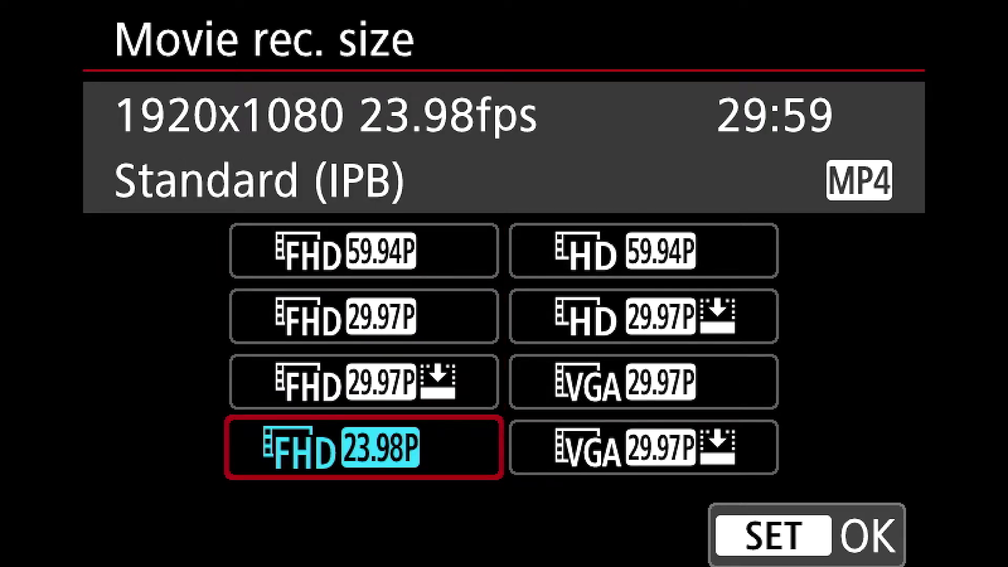
{"action": "key", "text": "Up"}
{"action": "key", "text": "Up"}
{"action": "key", "text": "Up"}
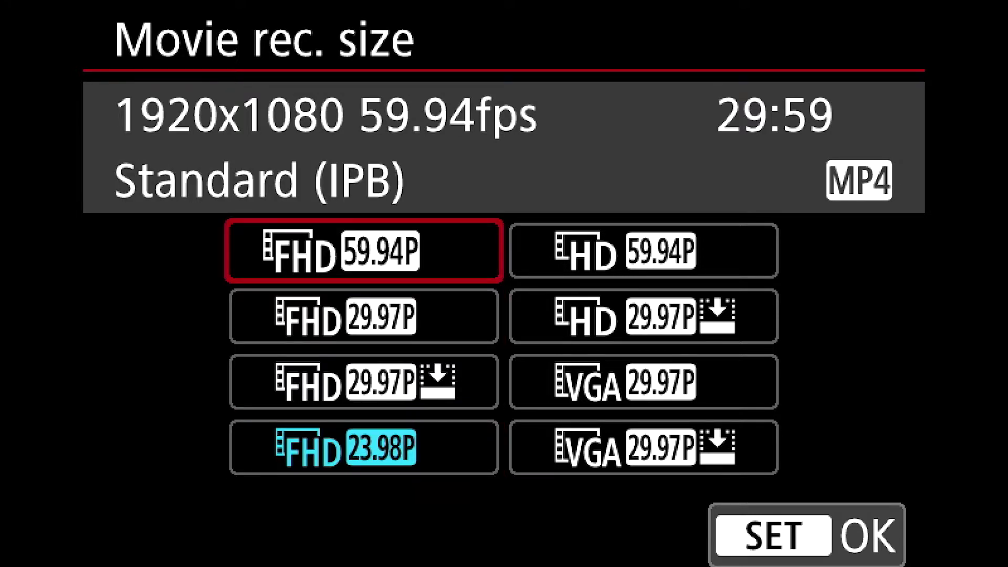
{"action": "key", "text": "Down"}
{"action": "key", "text": "Down"}
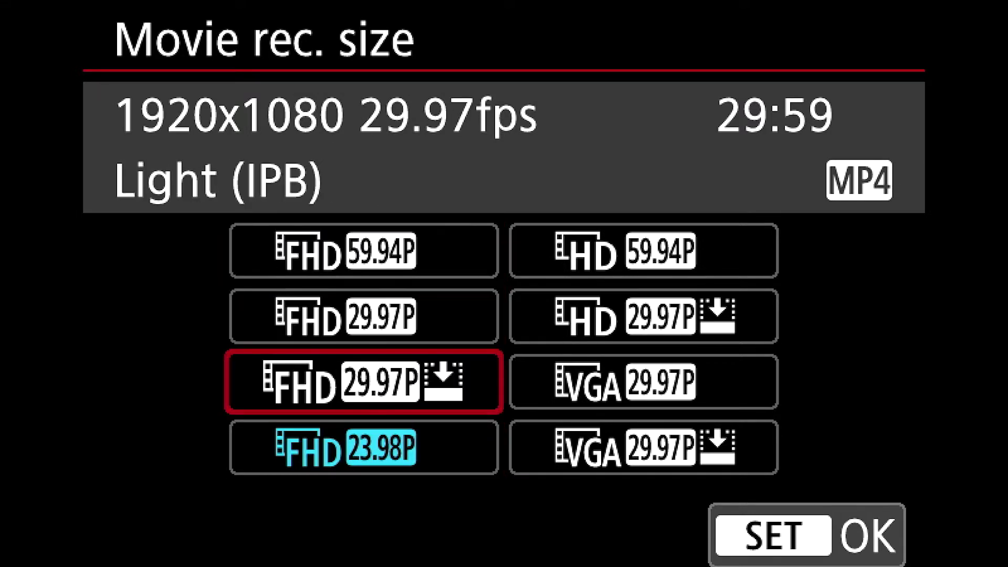
{"action": "key", "text": "Up"}
{"action": "key", "text": "Up"}
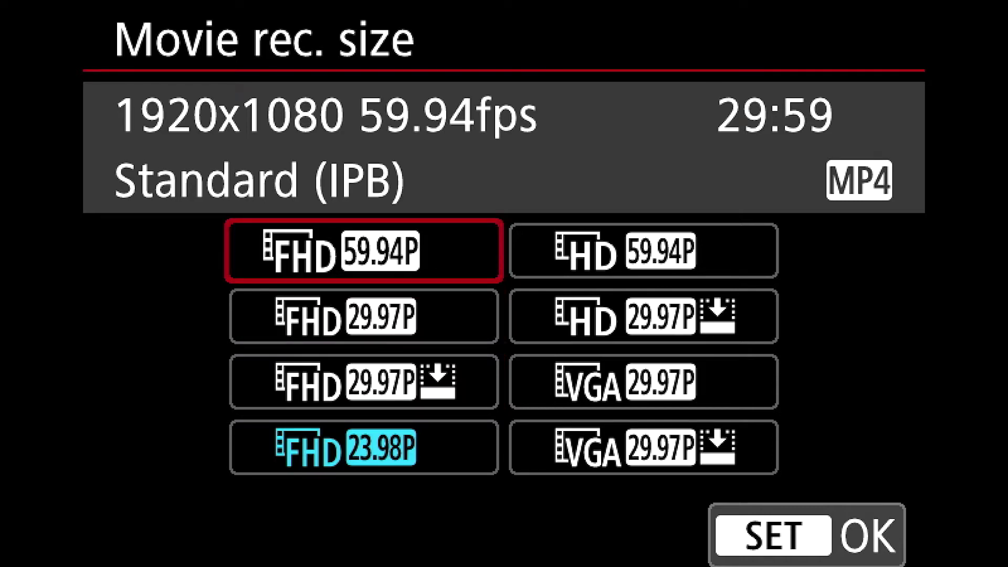
- Set the movie recording size to FHD 23.98P
{"action": "key", "text": "Down"}
{"action": "key", "text": "Down"}
{"action": "key", "text": "Down"}
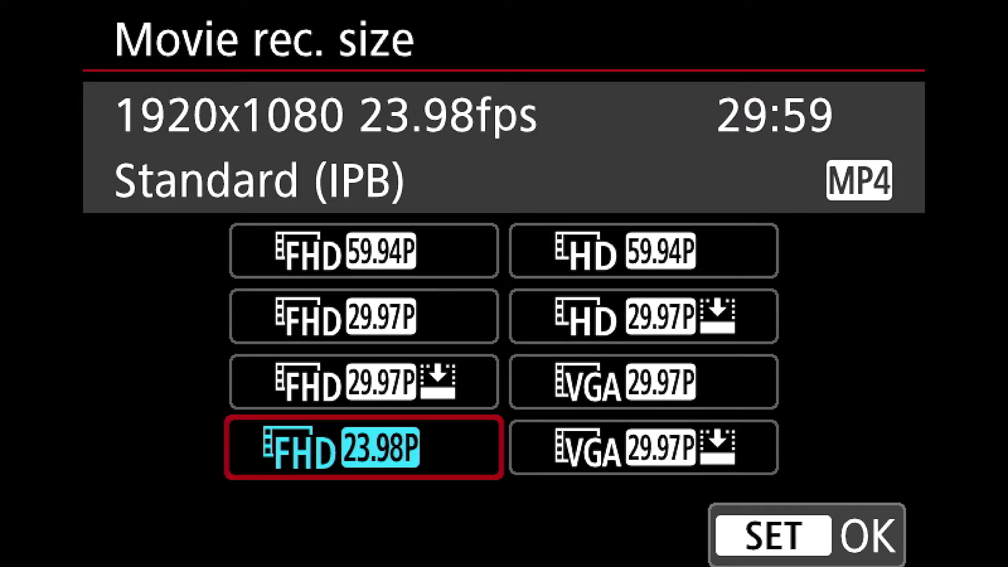
{"action": "key", "text": "Return"}
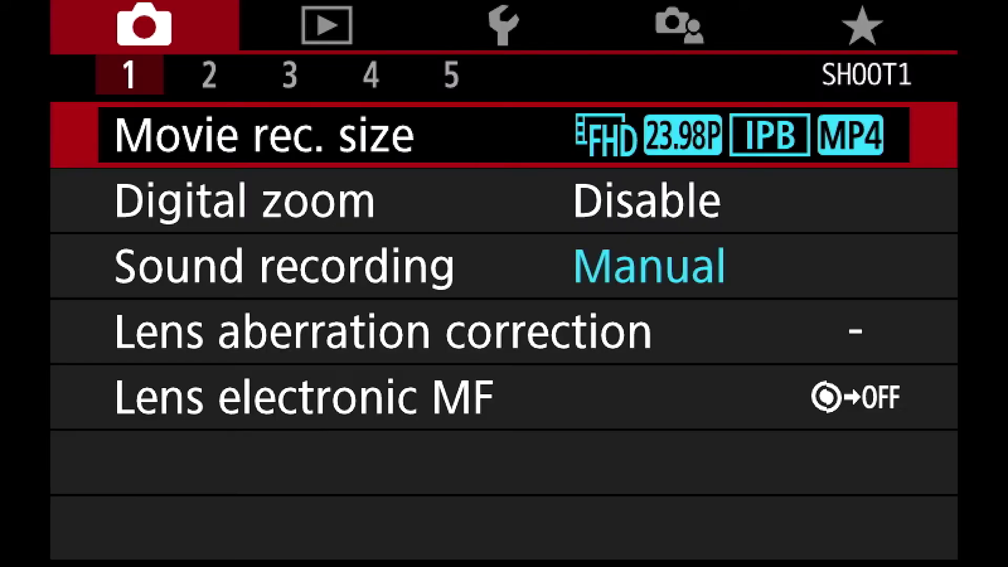
- Set the white balance on the SHOOT3 page to Custom
{"action": "key", "text": "Right"}
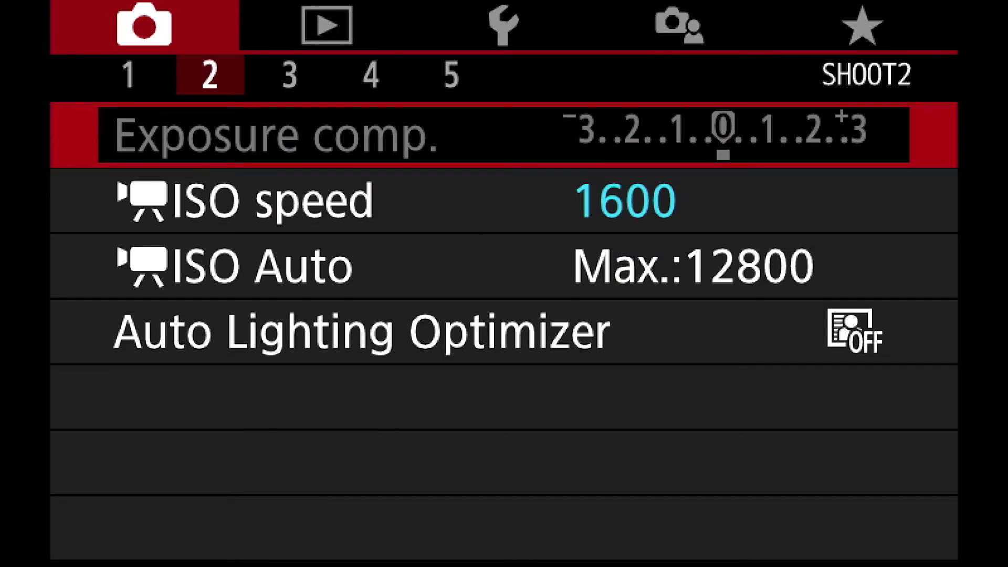
{"action": "key", "text": "Down"}
{"action": "key", "text": "Down"}
{"action": "key", "text": "Right"}
{"action": "key", "text": "Up"}
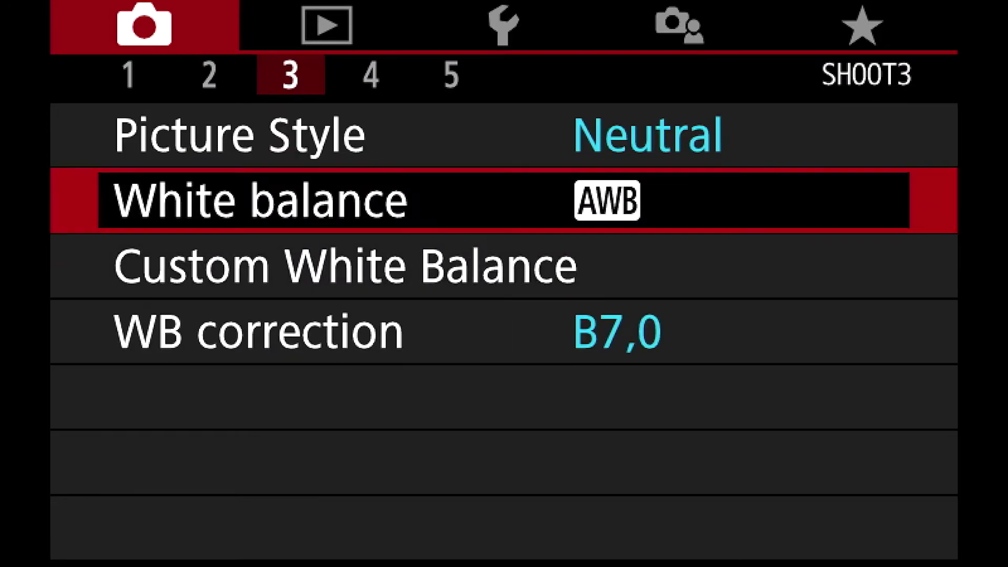
{"action": "key", "text": "Return"}
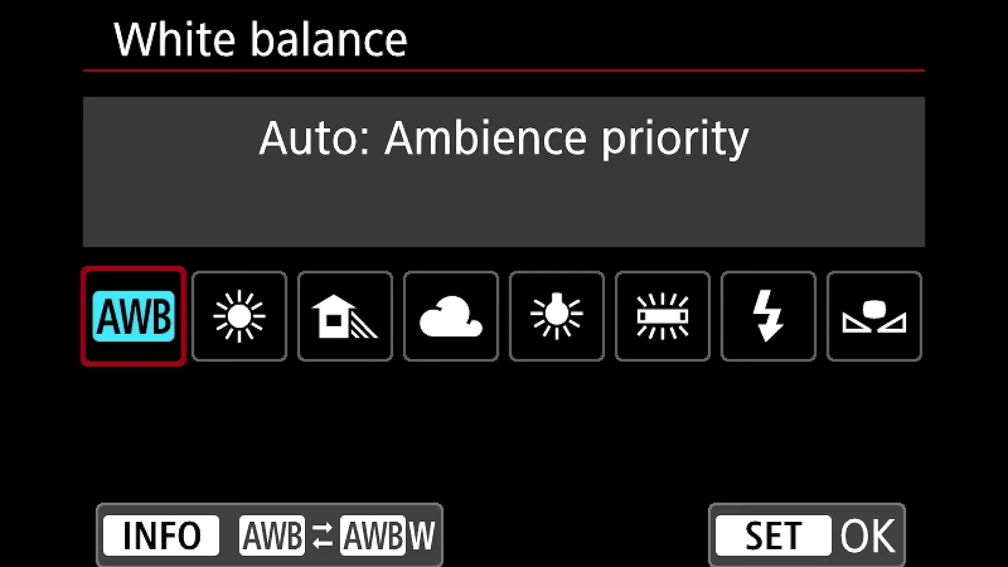
{"action": "key", "text": "Right"}
{"action": "key", "text": "Right"}
{"action": "key", "text": "Right"}
{"action": "key", "text": "Right"}
{"action": "key", "text": "Right"}
{"action": "key", "text": "Right"}
{"action": "key", "text": "Right"}
{"action": "key", "text": "Right"}
{"action": "key", "text": "Left"}
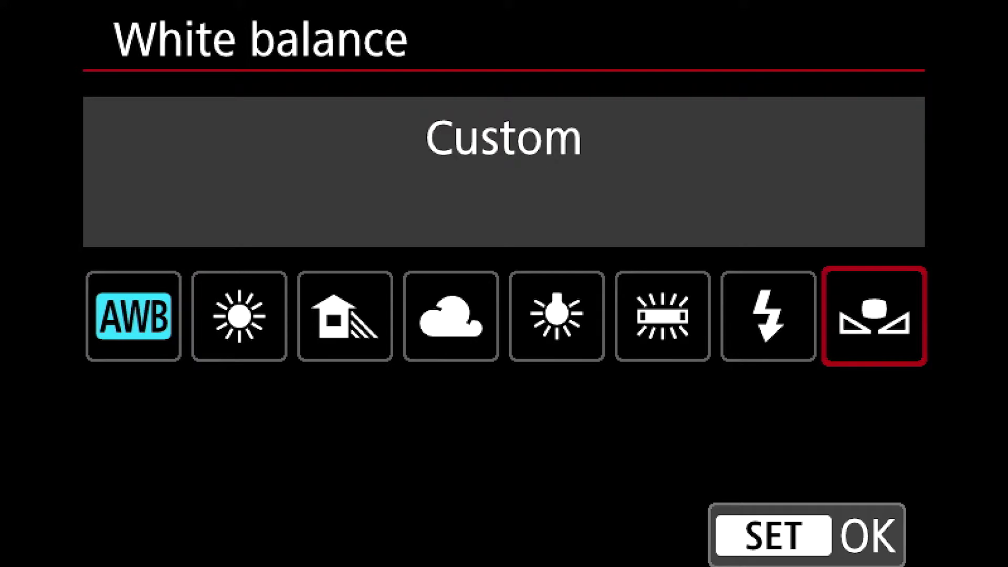
{"action": "key", "text": "Return"}
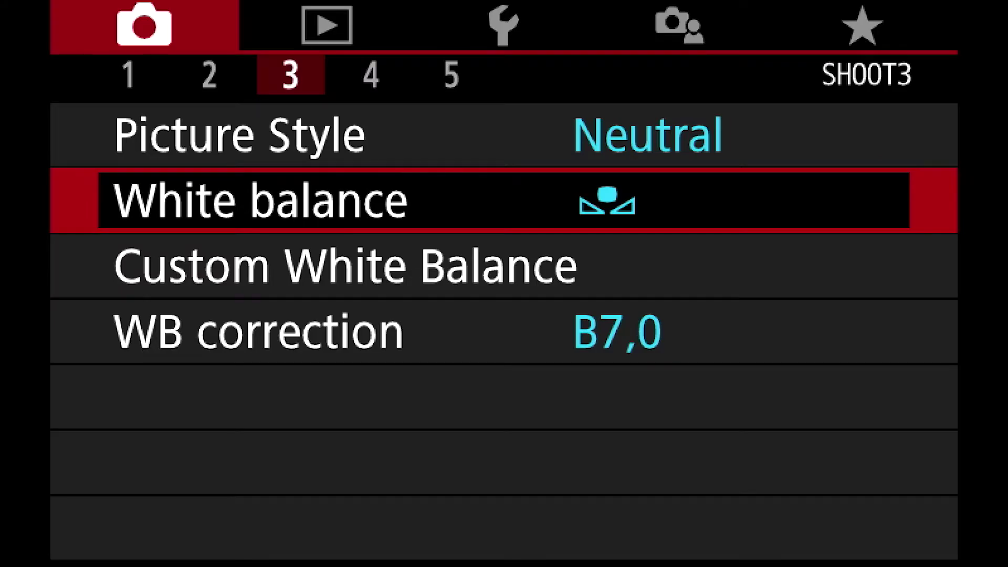
- Set the white balance back to auto (AWB)
{"action": "key", "text": "Up"}
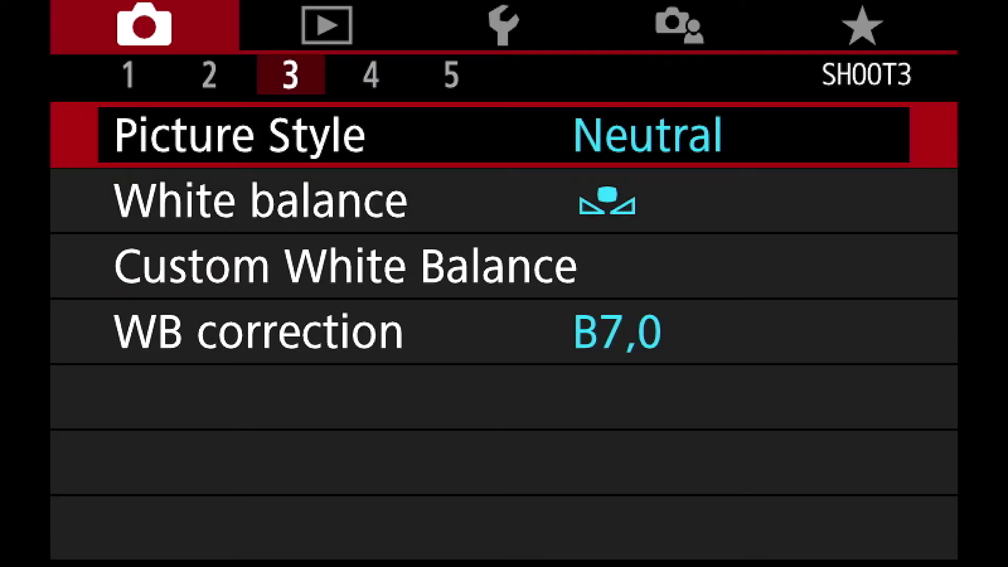
{"action": "key", "text": "Down"}
{"action": "key", "text": "Return"}
{"action": "key", "text": "Right"}
{"action": "key", "text": "Return"}
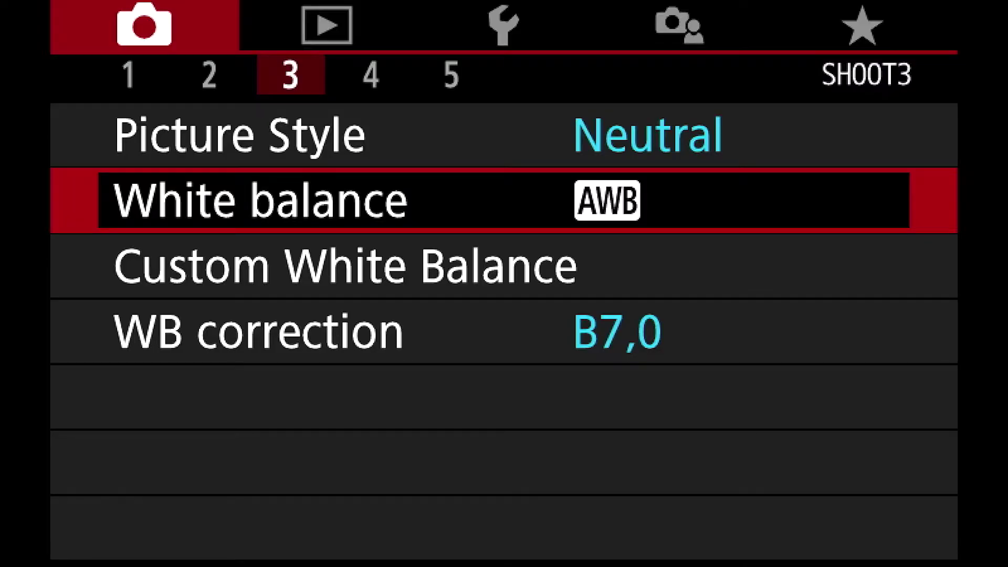
- Set both the contrast and the saturation of the Neutral picture style to -2
{"action": "key", "text": "Down"}
{"action": "key", "text": "Down"}
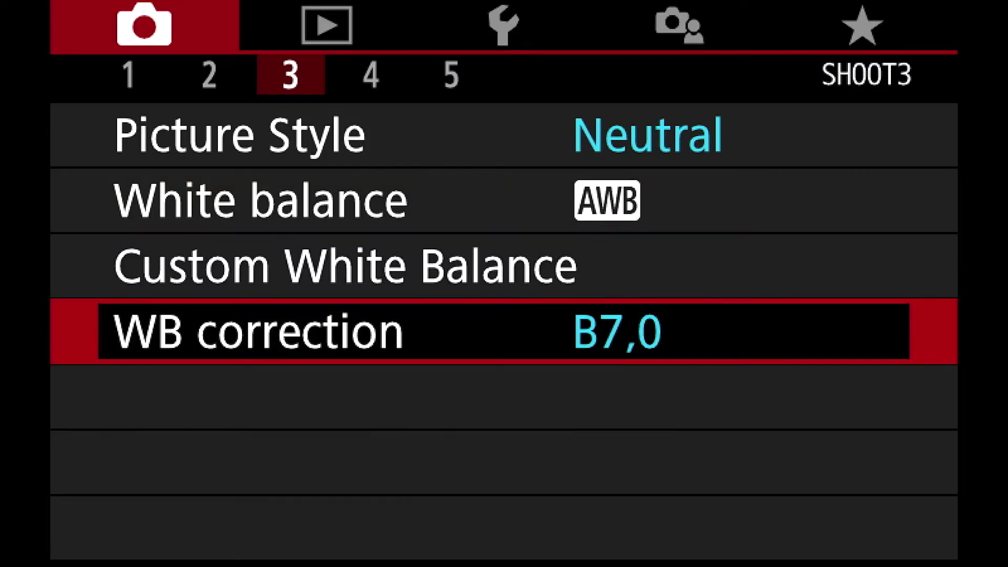
{"action": "key", "text": "Up"}
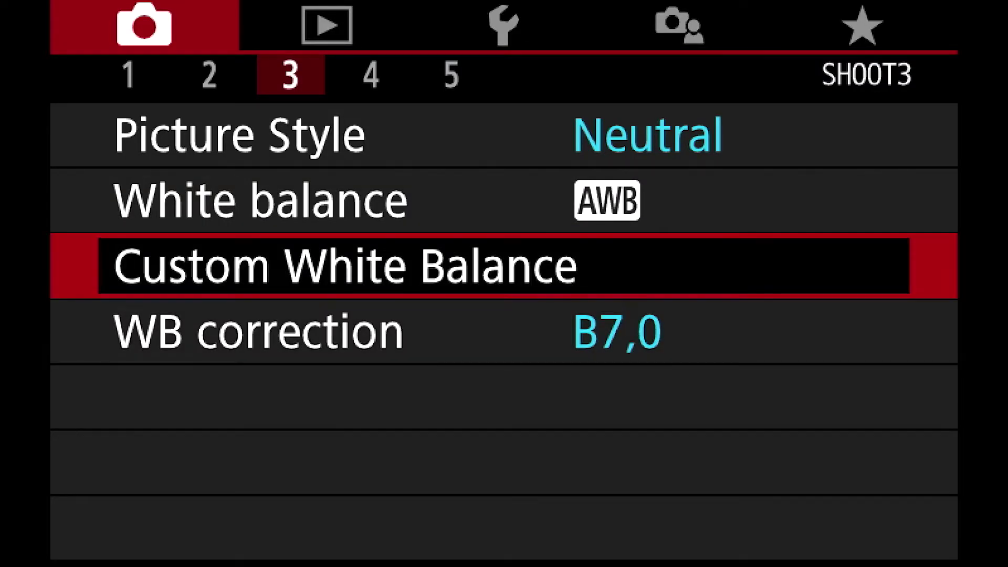
{"action": "key", "text": "Up"}
{"action": "key", "text": "Up"}
{"action": "key", "text": "Return"}
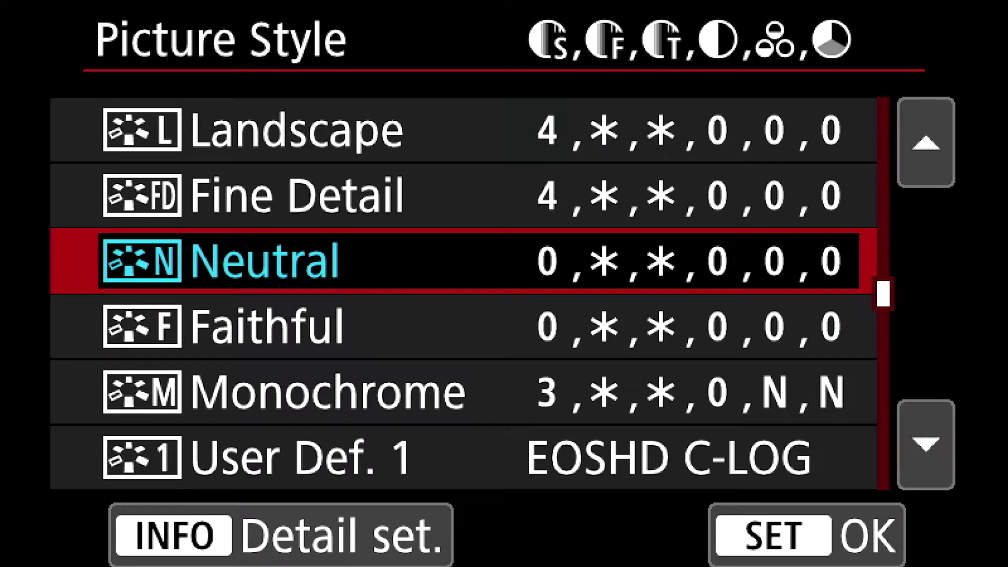
{"action": "key", "text": "i"}
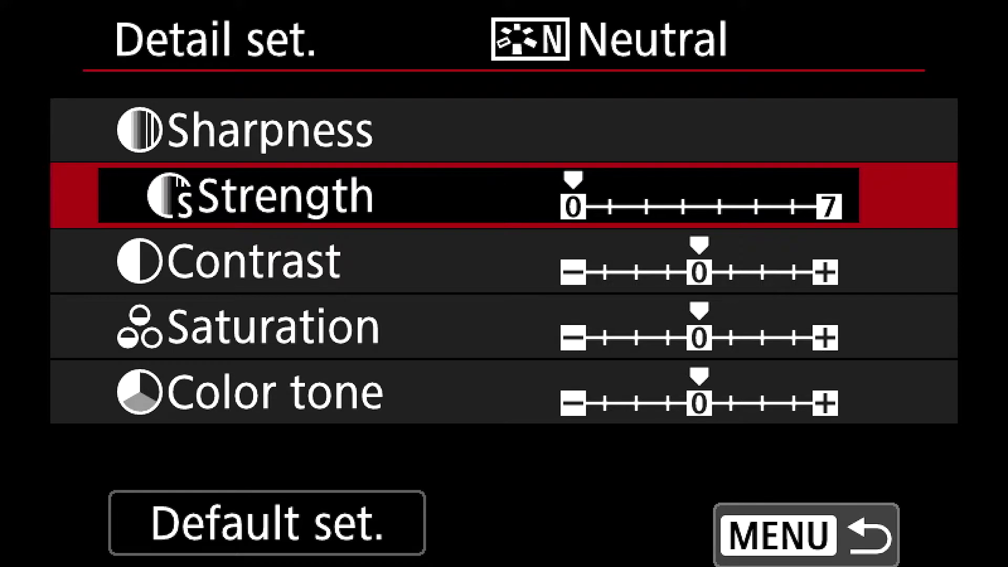
{"action": "key", "text": "Down"}
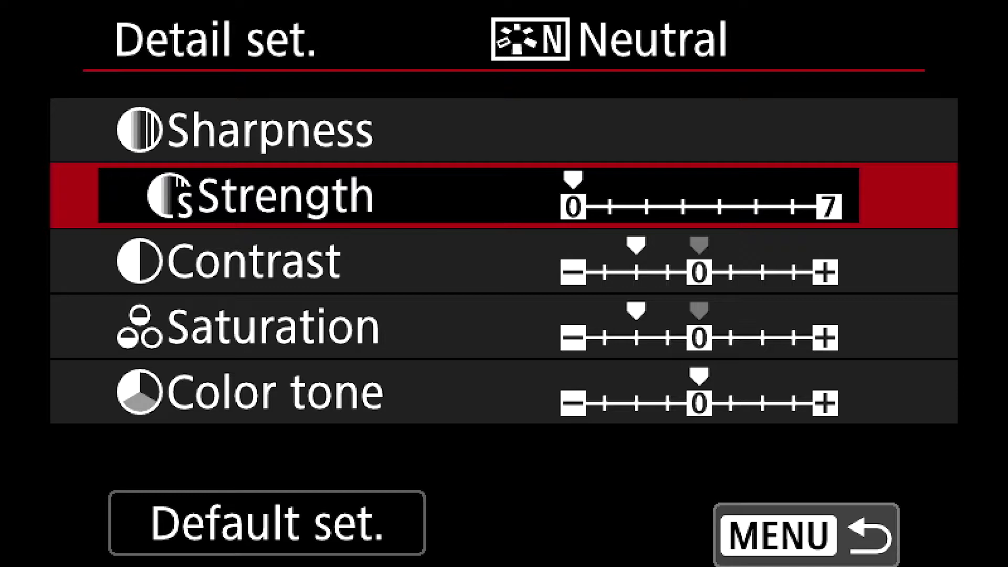
{"action": "key", "text": "Escape"}
- Look through the picture styles from Neutral to User Def. 1 (EOSHD C-LOG), comparing their parameters
{"action": "key", "text": "Down"}
{"action": "key", "text": "Down"}
{"action": "key", "text": "Down"}
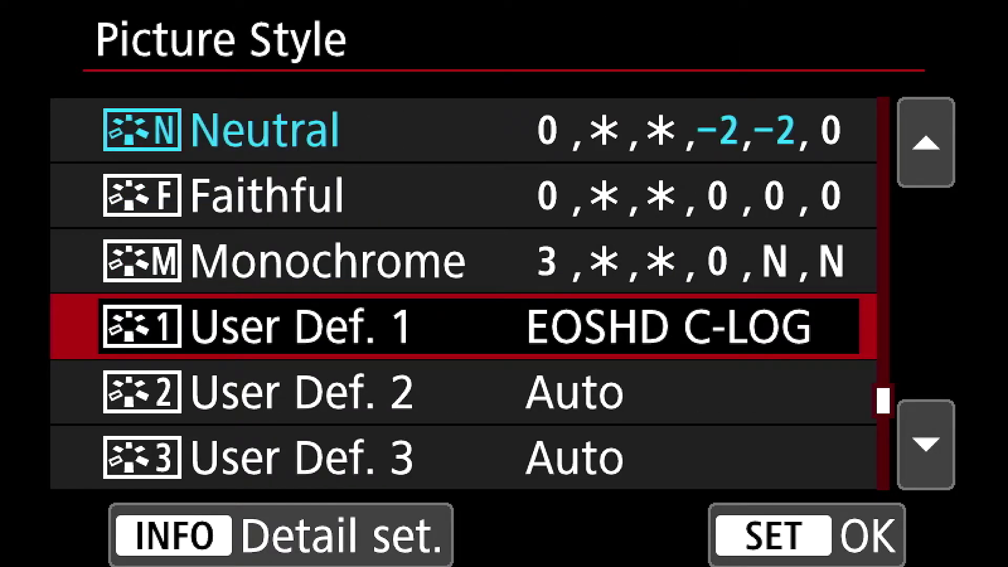
{"action": "key", "text": "Up"}
{"action": "key", "text": "Up"}
{"action": "key", "text": "Up"}
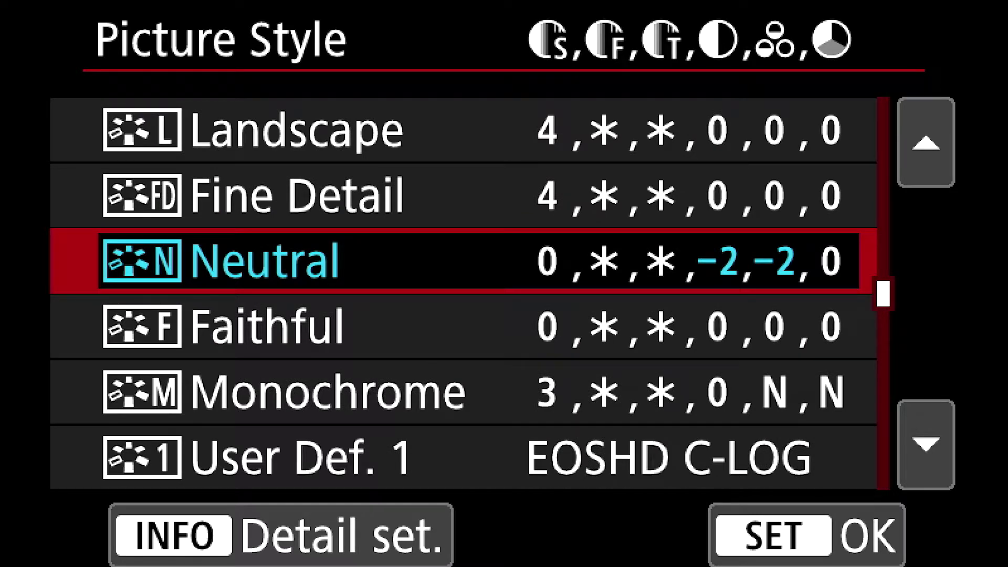
{"action": "key", "text": "Down"}
{"action": "key", "text": "Down"}
{"action": "key", "text": "Down"}
{"action": "key", "text": "Up"}
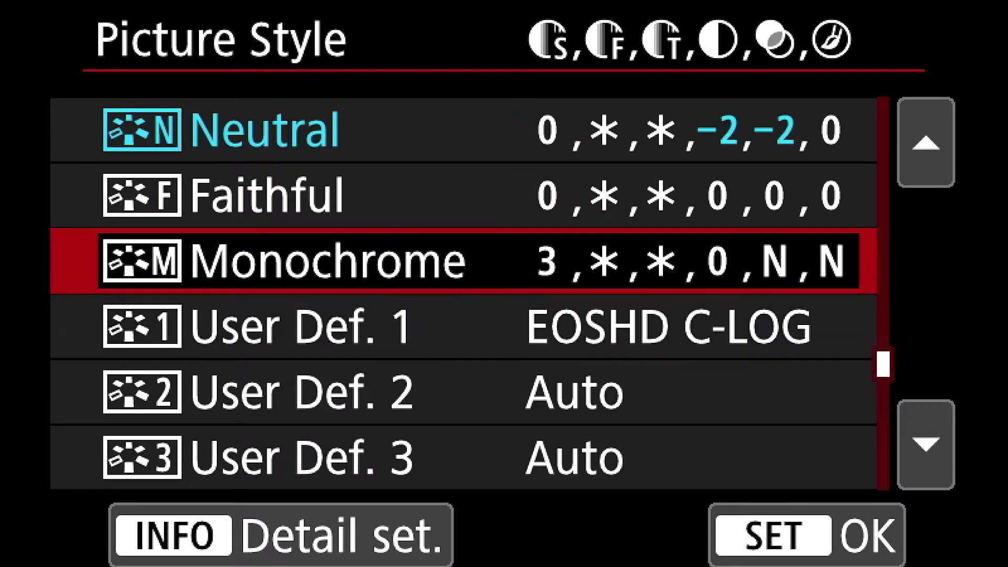
- Return to the Neutral picture style with contrast and saturation at -2
{"action": "key", "text": "Up"}
{"action": "key", "text": "Up"}
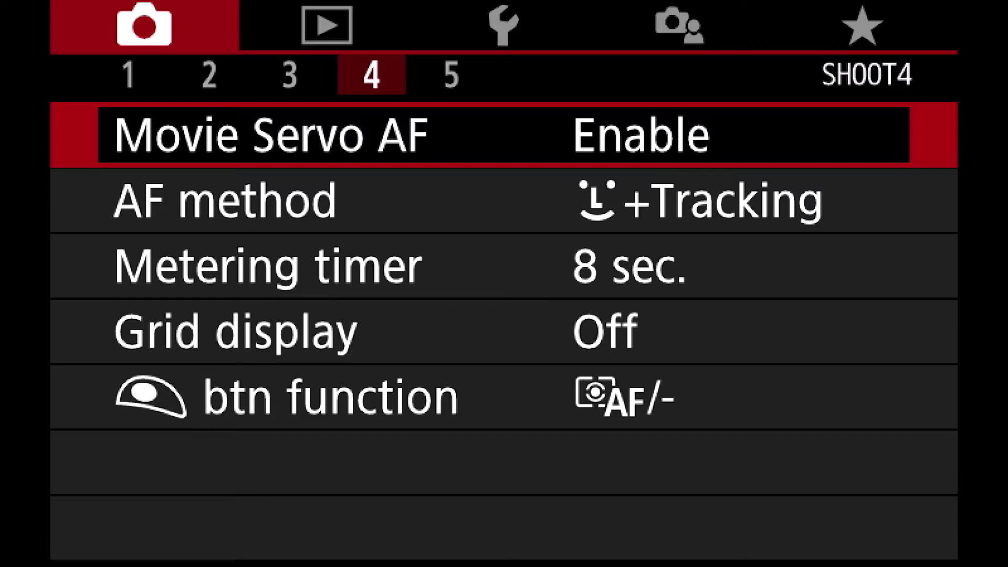
- Examine the SHOOT4 autofocus and display settings, paying particular attention to the AF method
{"action": "key", "text": "Down"}
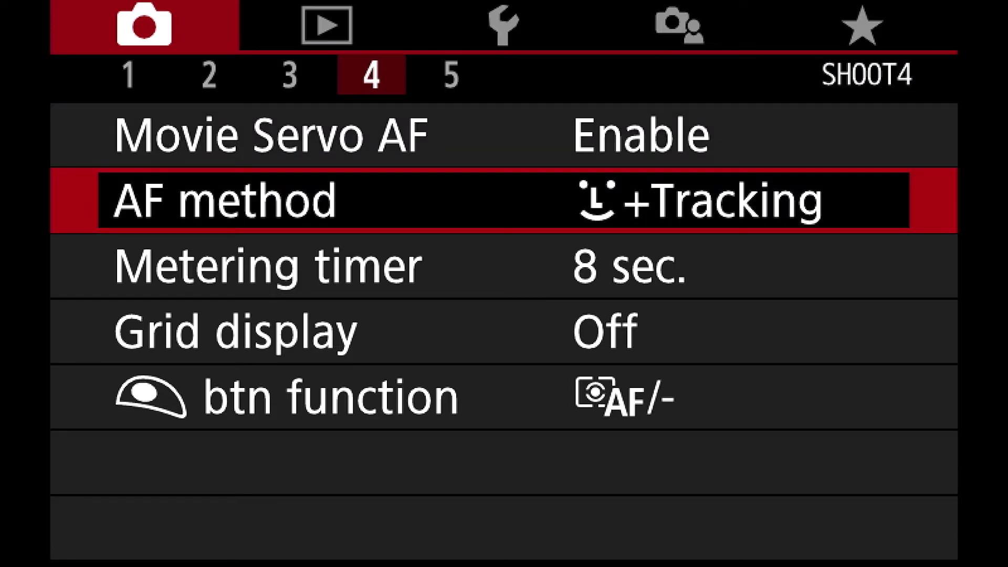
{"action": "key", "text": "Down"}
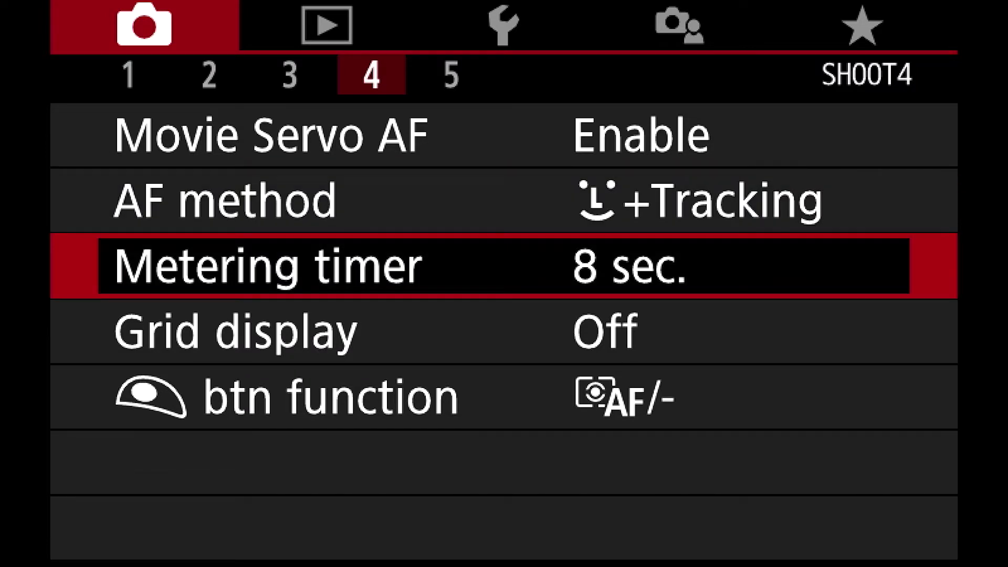
{"action": "key", "text": "Up"}
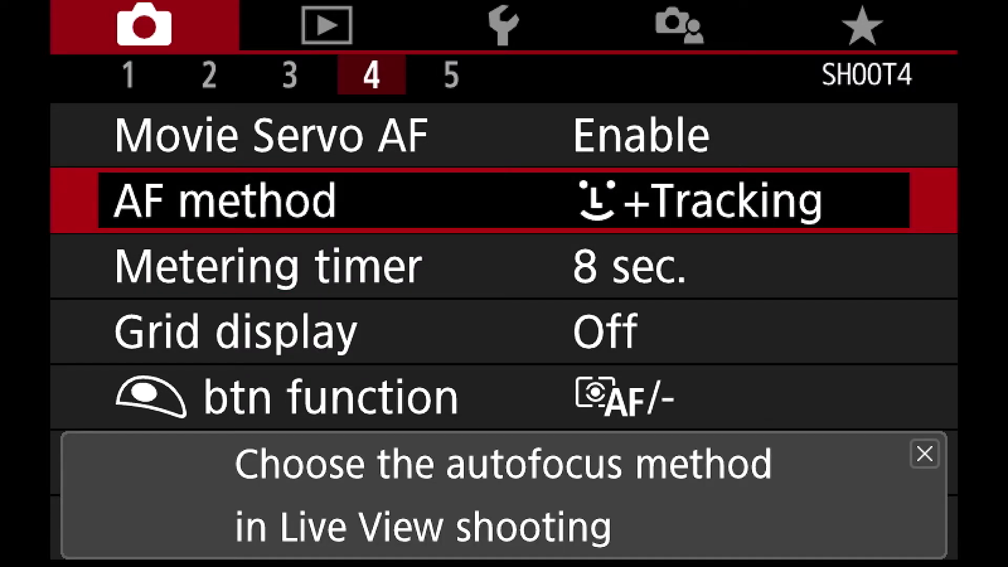
{"action": "key", "text": "Down"}
{"action": "key", "text": "Up"}
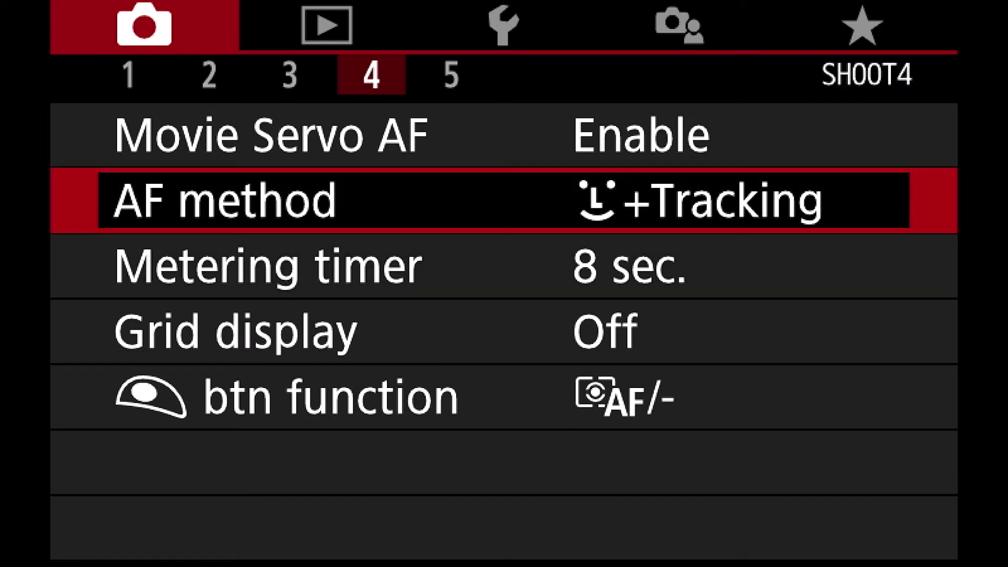
{"action": "key", "text": "Down"}
{"action": "key", "text": "Up"}
{"action": "key", "text": "Down"}
{"action": "key", "text": "Up"}
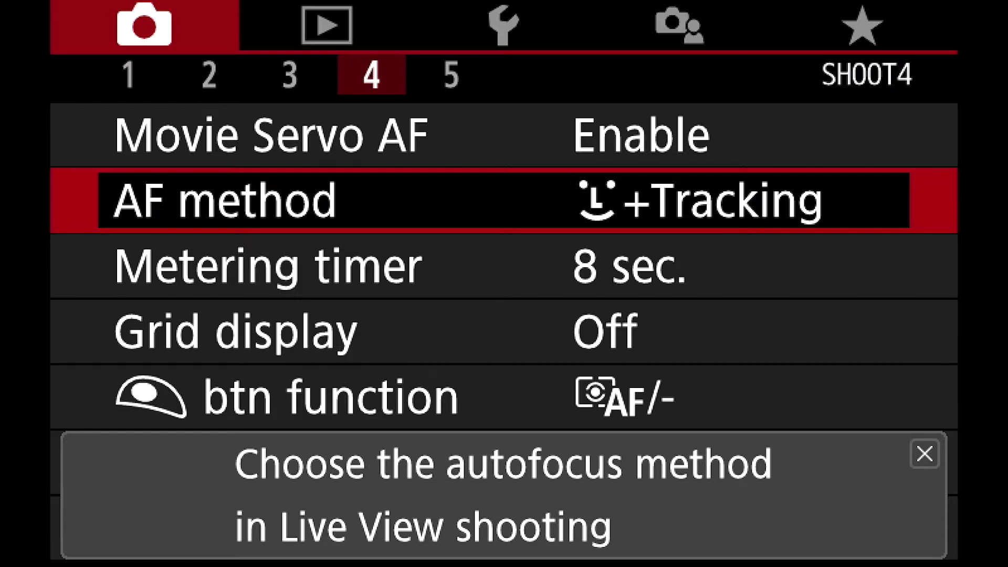
{"action": "key", "text": "Down"}
{"action": "key", "text": "Down"}
{"action": "key", "text": "Down"}
{"action": "key", "text": "Up"}
- Look through the remaining shooting, playback and set-up pages, including SHOOT5 and SHOOT1, and return to the live view
{"action": "key", "text": "Right"}
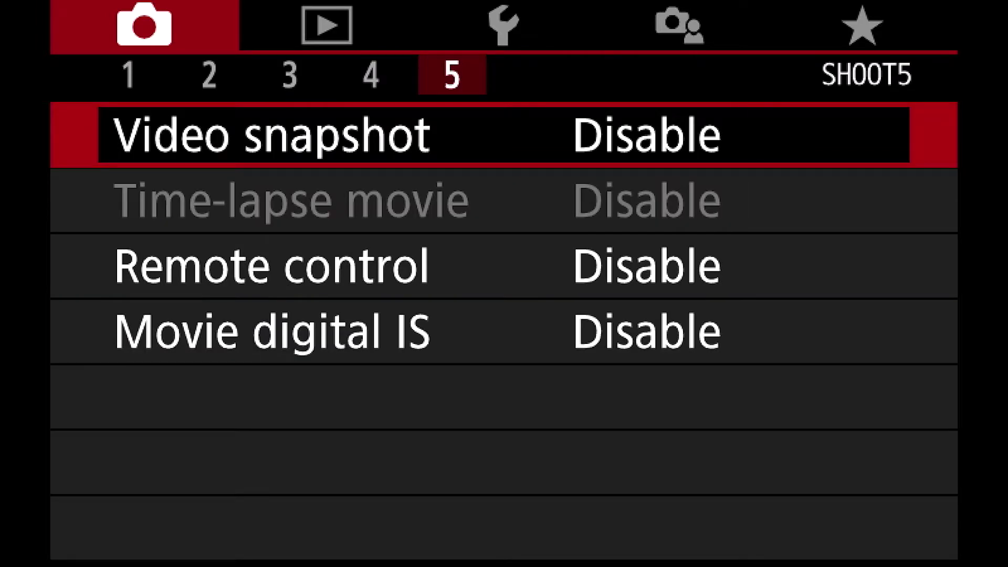
{"action": "key", "text": "Right"}
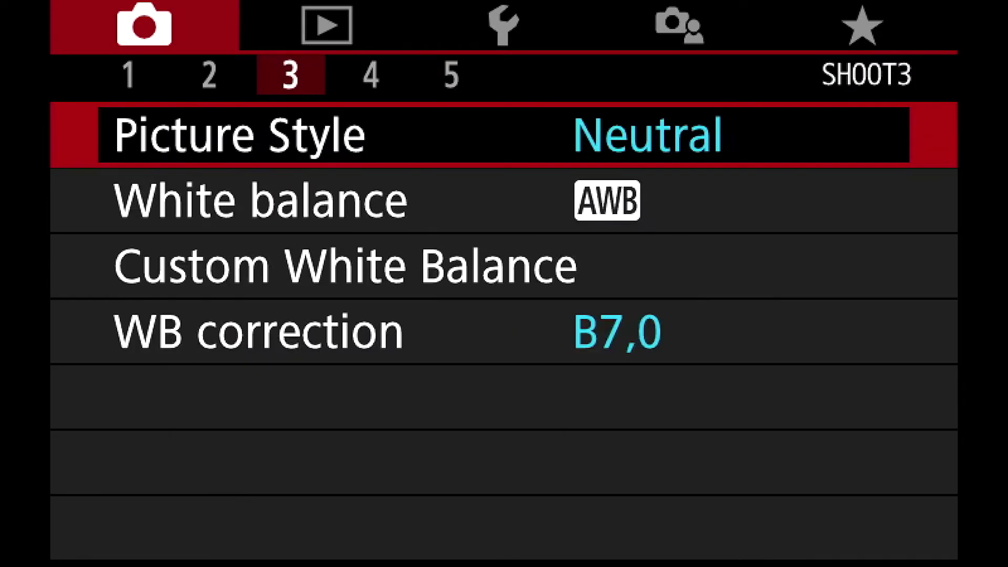
{"action": "key", "text": "Left"}
{"action": "key", "text": "Left"}
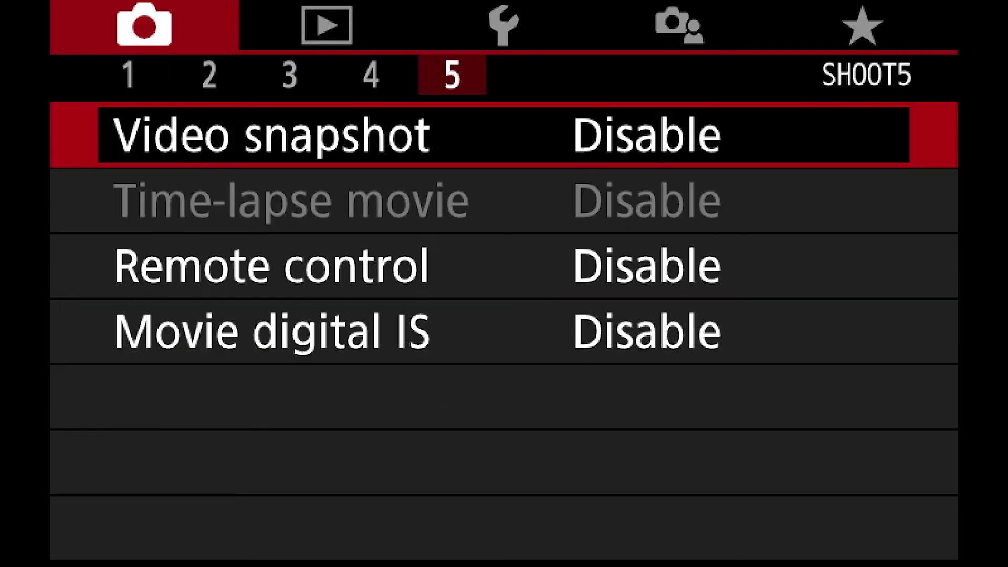
{"action": "key", "text": "Right"}
{"action": "key", "text": "Right"}
{"action": "key", "text": "Right"}
{"action": "key", "text": "Right"}
{"action": "key", "text": "Right"}
{"action": "key", "text": "Right"}
{"action": "key", "text": "Right"}
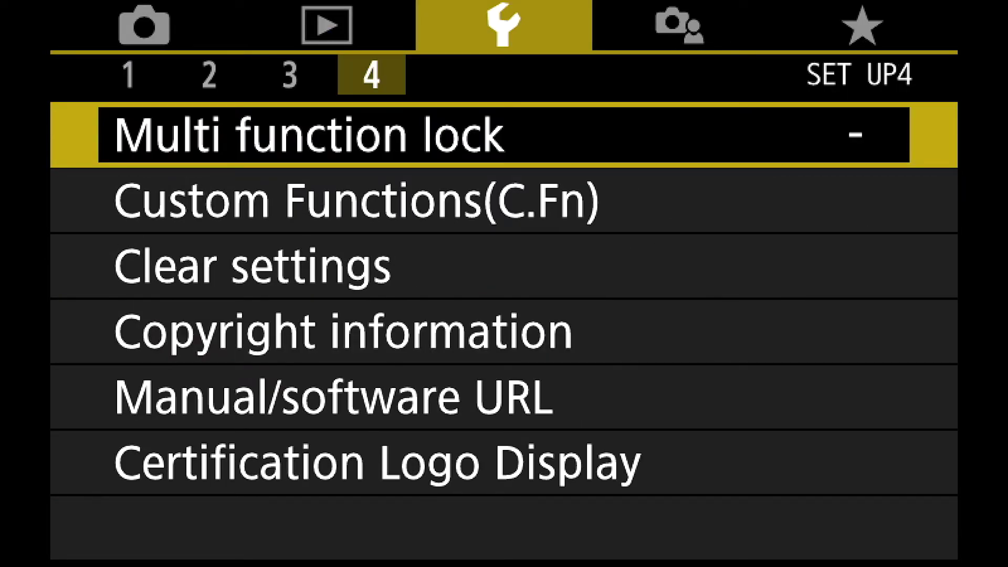
{"action": "key", "text": "Right"}
{"action": "key", "text": "Right"}
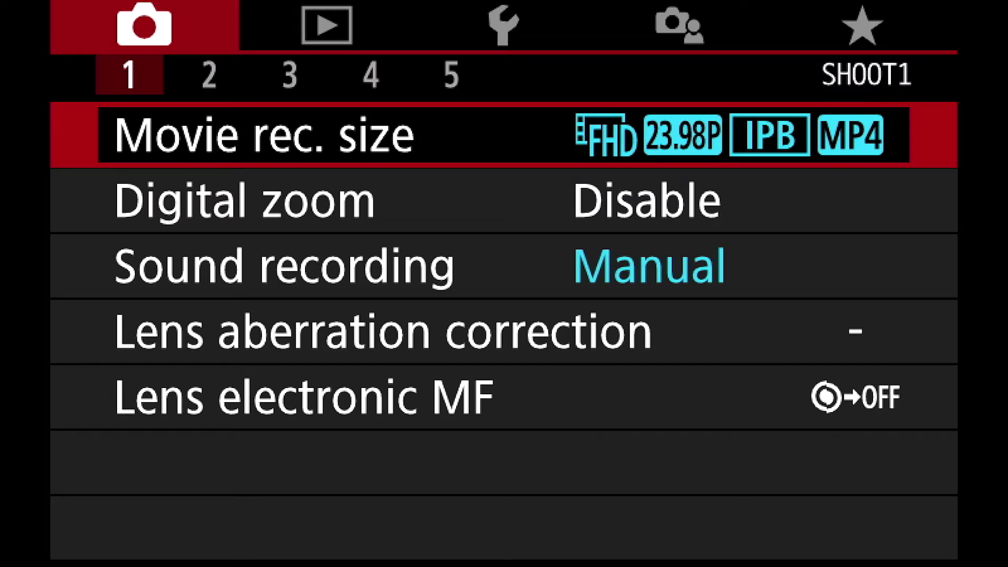
{"action": "key", "text": "Right"}
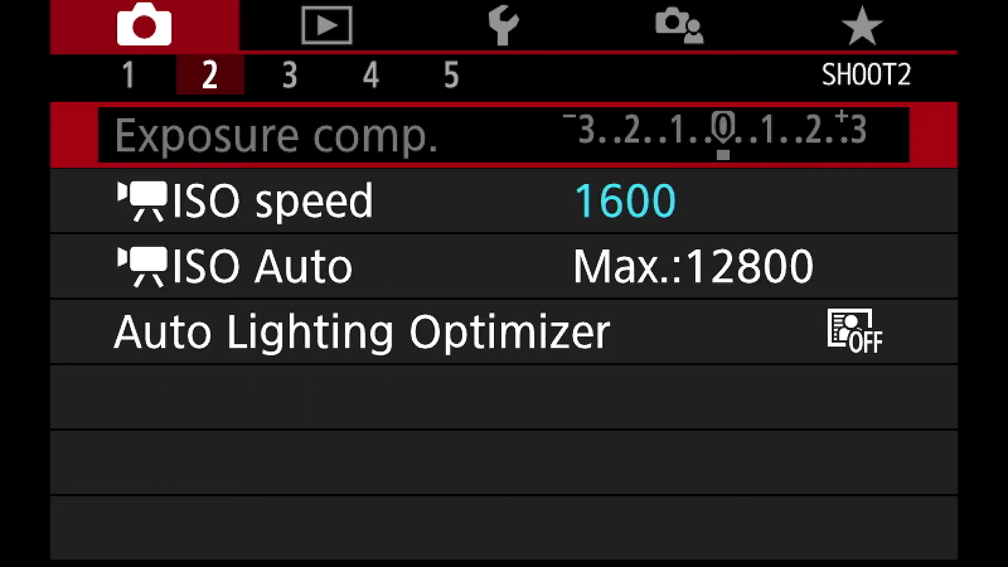
{"action": "key", "text": "Right"}
{"action": "key", "text": "Left"}
{"action": "key", "text": "Left"}
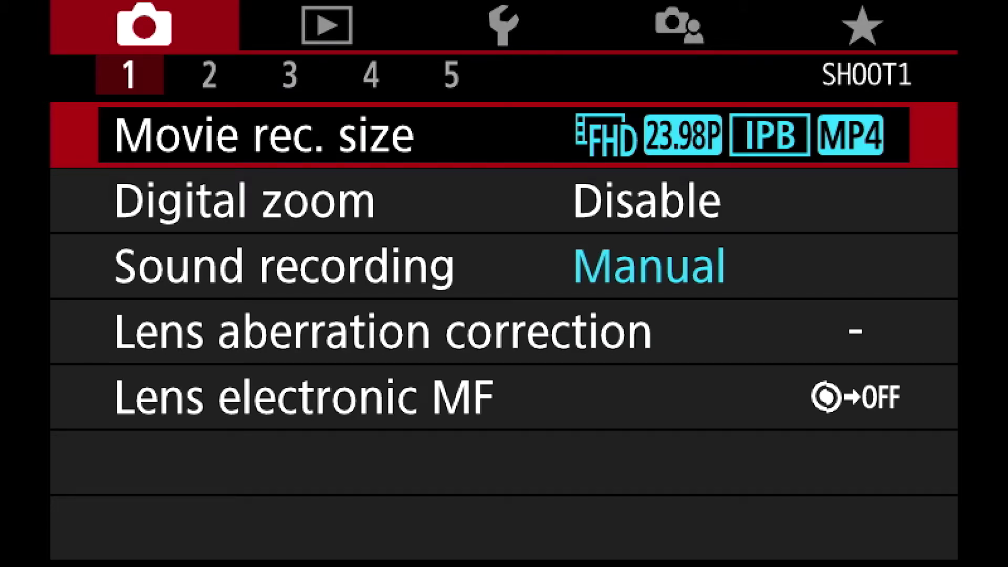
{"action": "key", "text": "Escape"}
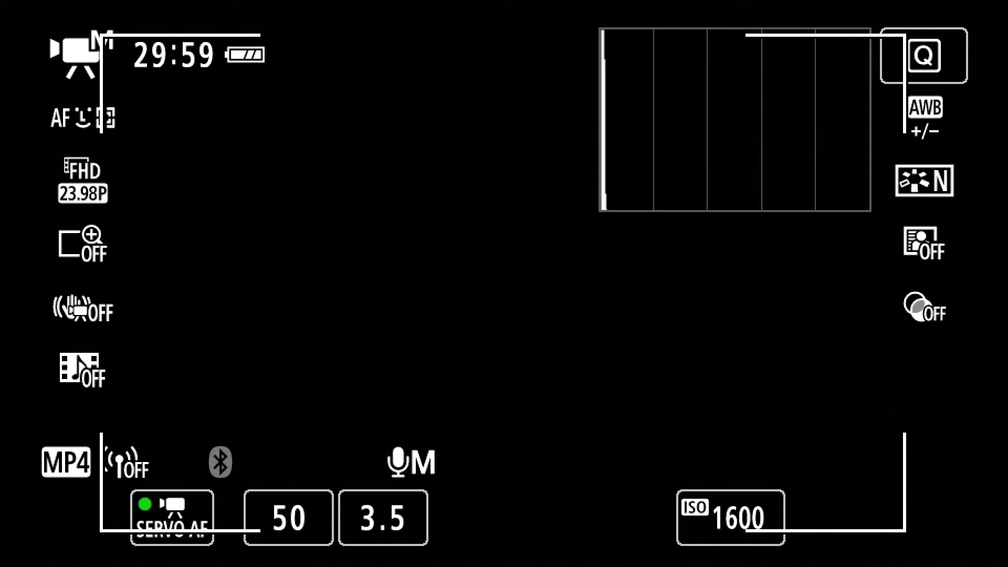
- Adjust the exposure from the live view, setting the ISO to 400 and the aperture to f/3.5
{"action": "scroll", "coordinate": [383, 517], "scroll_direction": "down", "scroll_amount": 10}
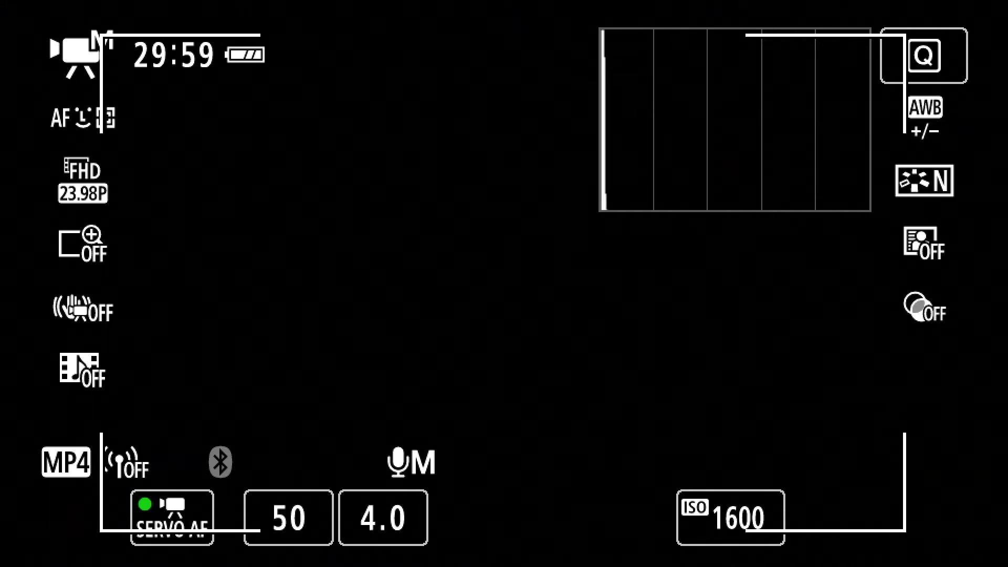
{"action": "scroll", "coordinate": [383, 518], "scroll_direction": "up", "scroll_amount": 1}
{"action": "scroll", "coordinate": [384, 518], "scroll_direction": "up", "scroll_amount": 9}
{"action": "scroll", "coordinate": [384, 517], "scroll_direction": "down", "scroll_amount": 16}
{"action": "scroll", "coordinate": [384, 517], "scroll_direction": "up", "scroll_amount": 15}
{"action": "scroll", "coordinate": [384, 517], "scroll_direction": "down", "scroll_amount": 2}
{"action": "scroll", "coordinate": [384, 517], "scroll_direction": "up", "scroll_amount": 2}
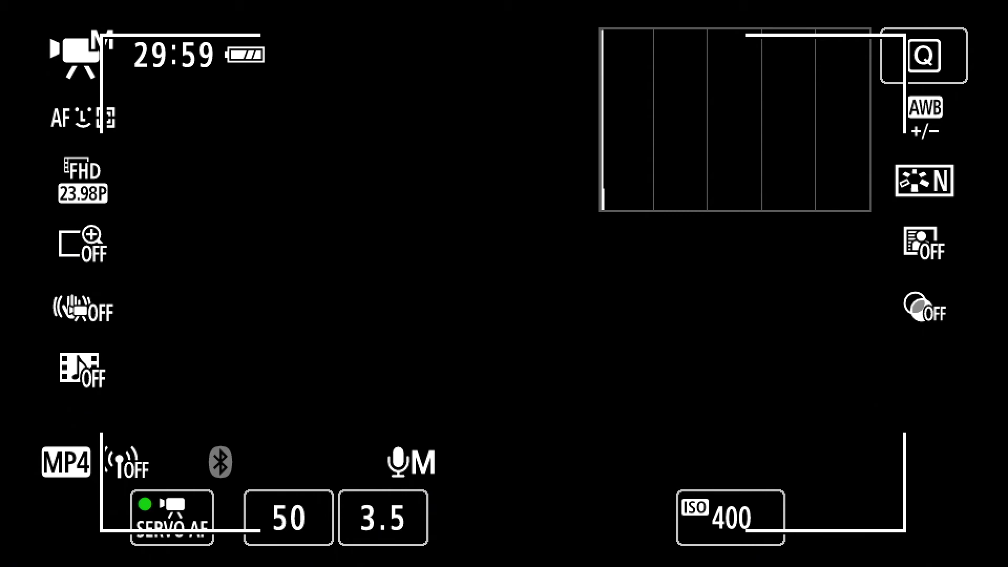
- Look through the quick control settings, including picture style, creative filters and movie recording size
{"action": "key", "text": "q"}
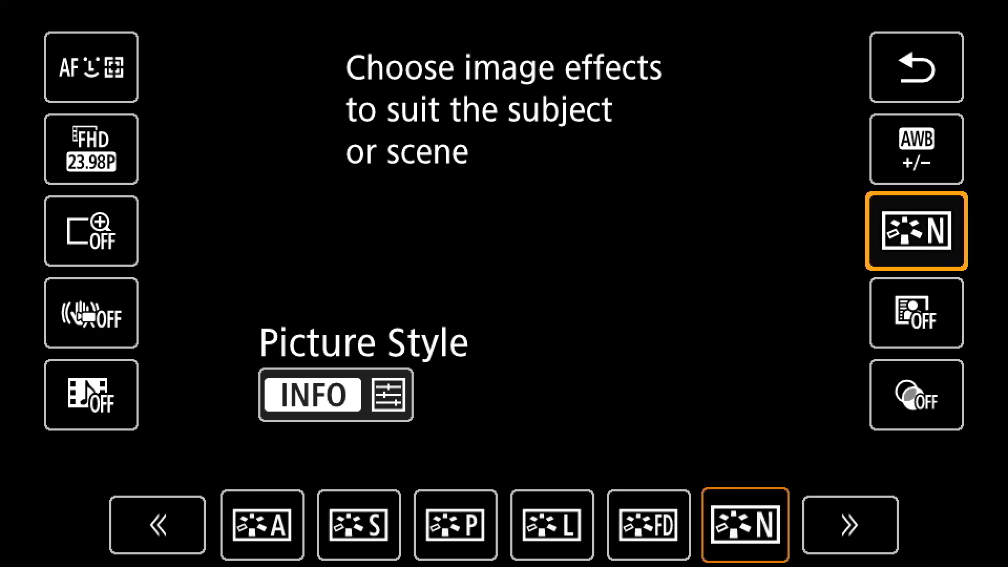
{"action": "key", "text": "Up"}
{"action": "key", "text": "Up"}
{"action": "key", "text": "Down"}
{"action": "key", "text": "Down"}
{"action": "key", "text": "Down"}
{"action": "key", "text": "Down"}
{"action": "key", "text": "Down"}
{"action": "key", "text": "Down"}
{"action": "key", "text": "Down"}
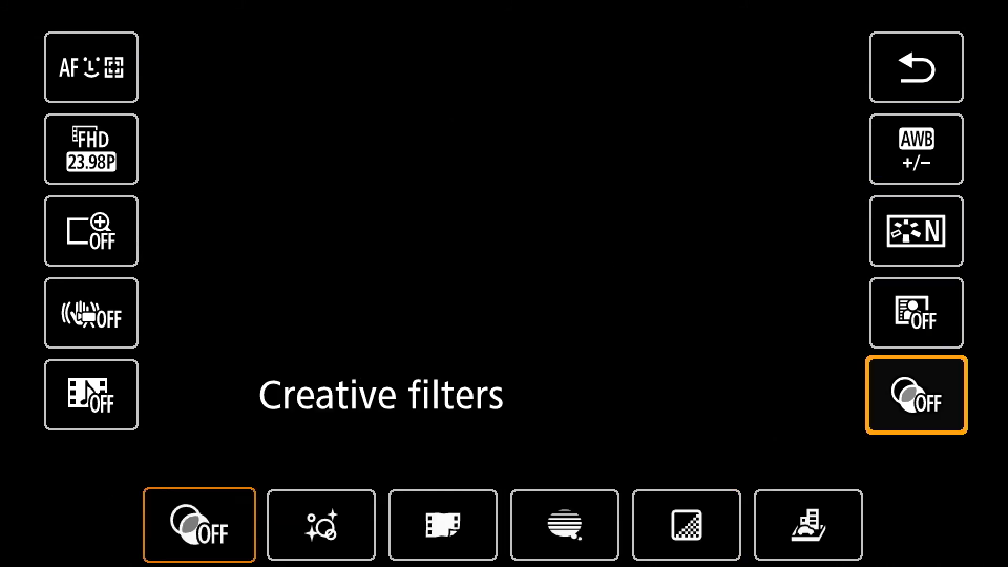
{"action": "scroll", "coordinate": [504, 284], "scroll_direction": "down", "scroll_amount": 4}
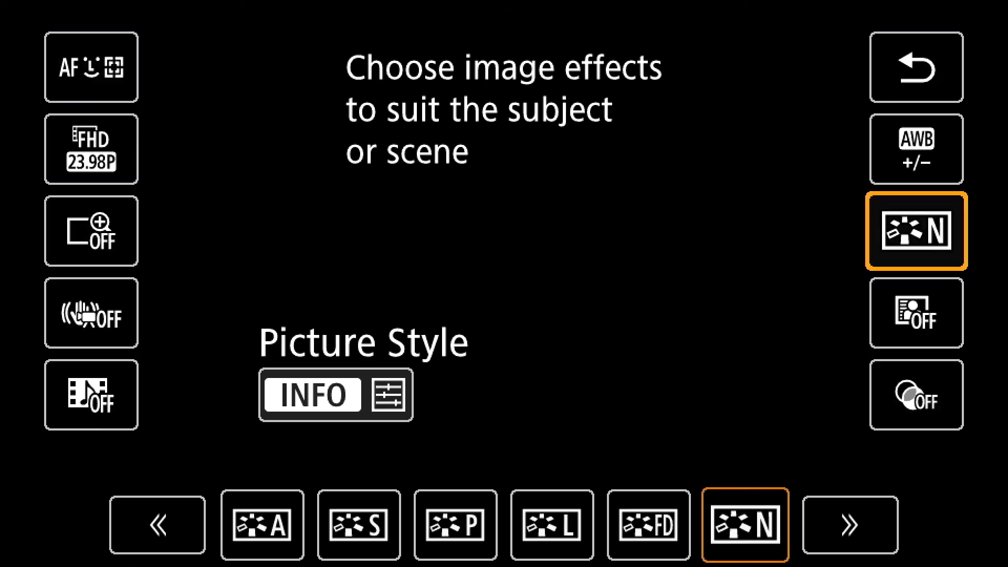
{"action": "scroll", "coordinate": [504, 283], "scroll_direction": "up", "scroll_amount": 5}
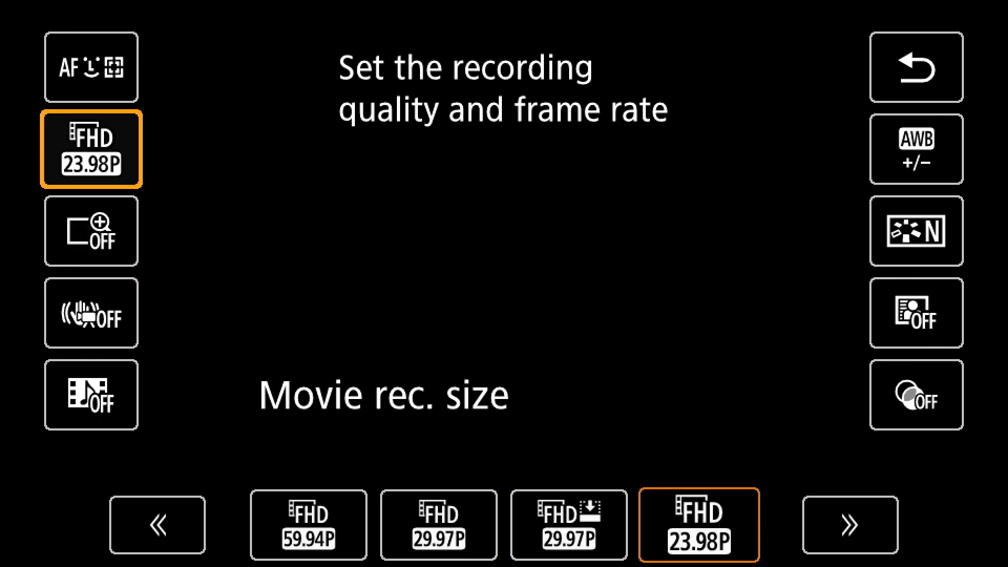
- Set the movie recording size to FHD 59.94P and the shutter speed to 1/60
{"action": "key", "text": "Down"}
{"action": "key", "text": "Up"}
{"action": "key", "text": "Left"}
{"action": "key", "text": "Left"}
{"action": "key", "text": "Left"}
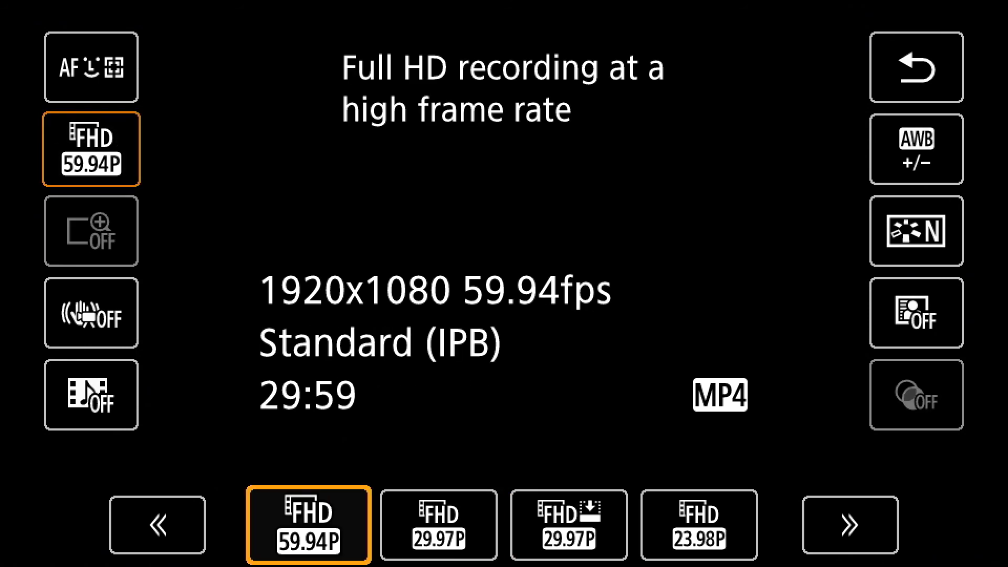
{"action": "key", "text": "Return"}
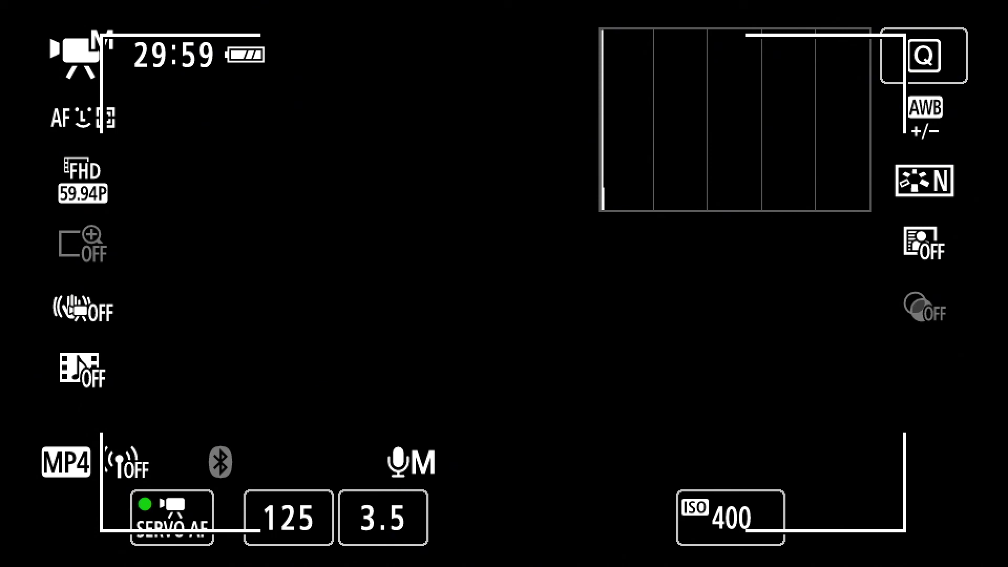
{"action": "scroll", "coordinate": [288, 518], "scroll_direction": "down", "scroll_amount": 3}
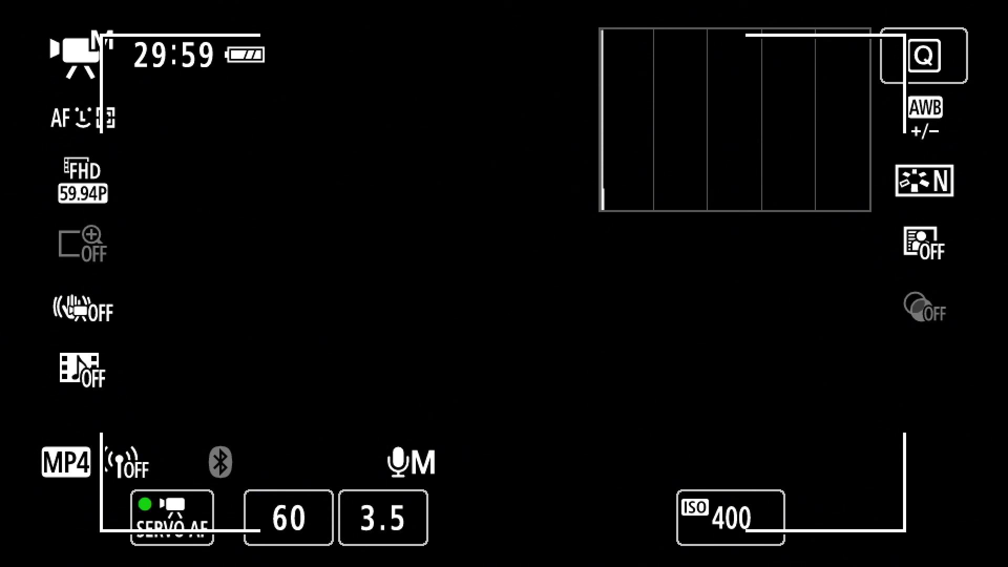
- Set the movie recording size back to FHD 23.98P and the shutter speed to 1/50
{"action": "key", "text": "q"}
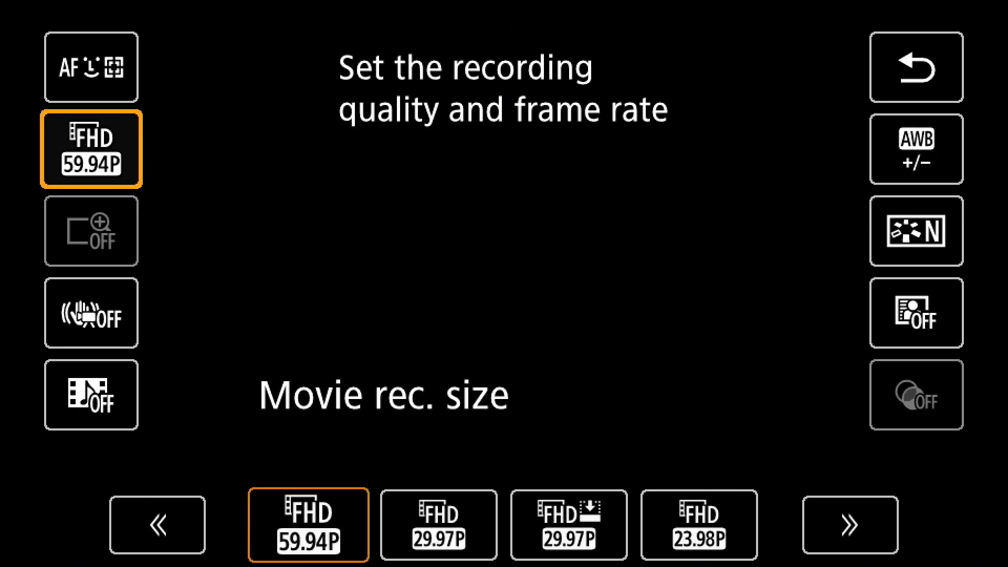
{"action": "key", "text": "Right"}
{"action": "key", "text": "Right"}
{"action": "key", "text": "Right"}
{"action": "key", "text": "q"}
{"action": "key", "text": "q"}
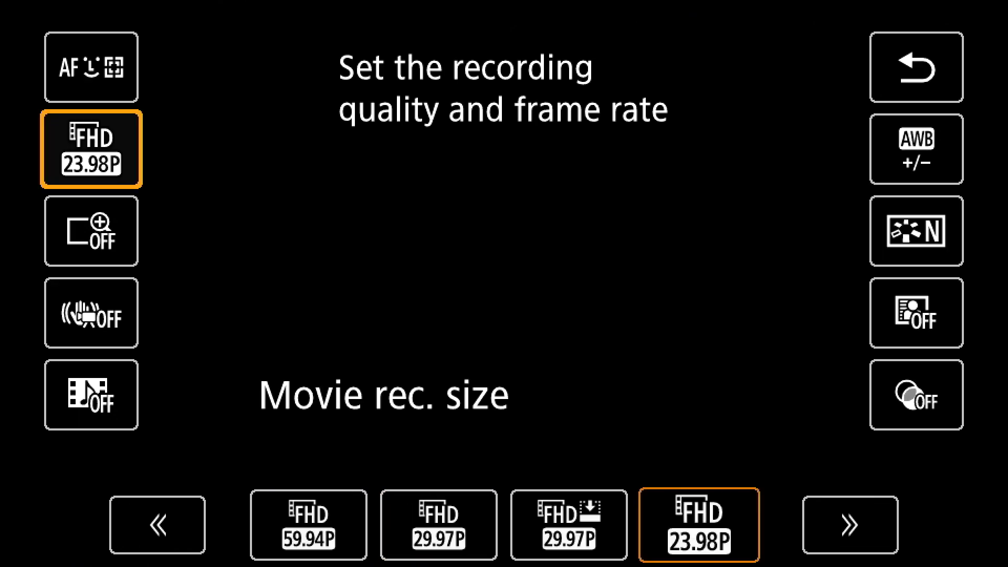
{"action": "key", "text": "q"}
{"action": "scroll", "coordinate": [288, 518], "scroll_direction": "down", "scroll_amount": 1}
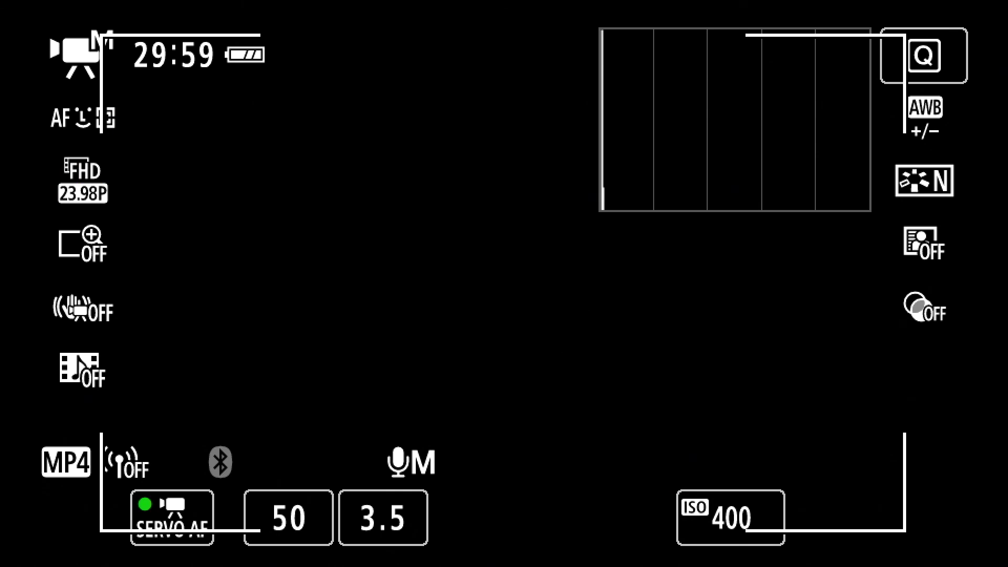